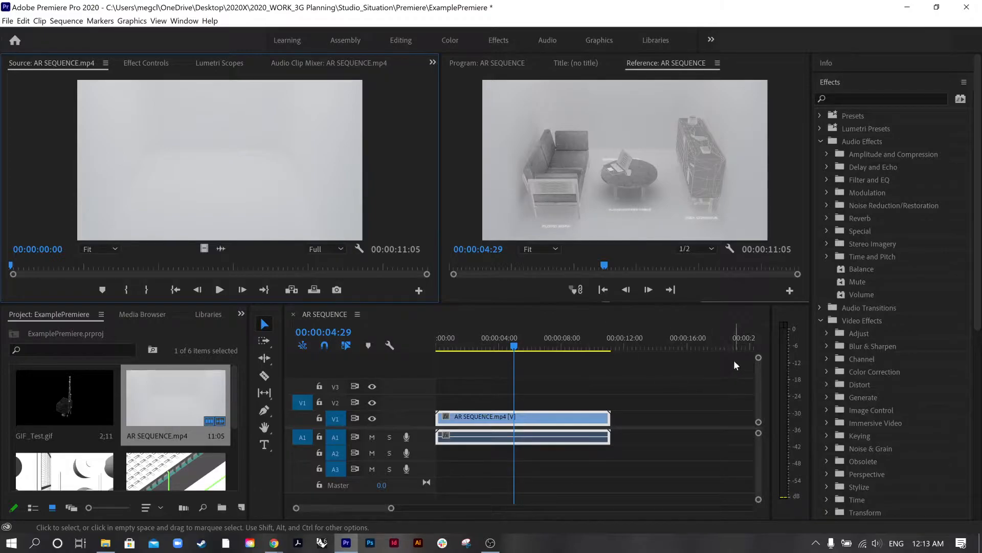
# Step: Switch the workspace to the Graphics layout
pyautogui.click(184, 21)
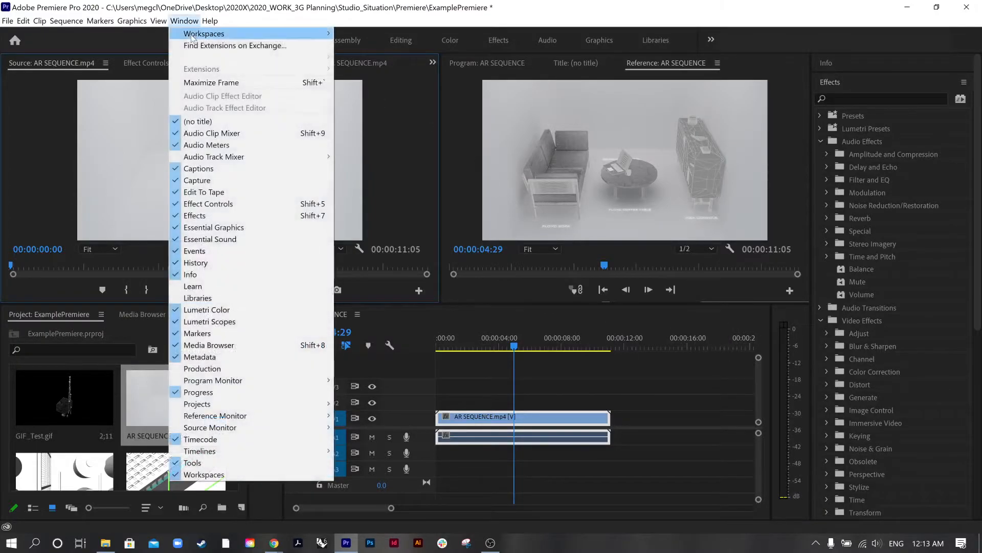
pyautogui.moveTo(192, 36)
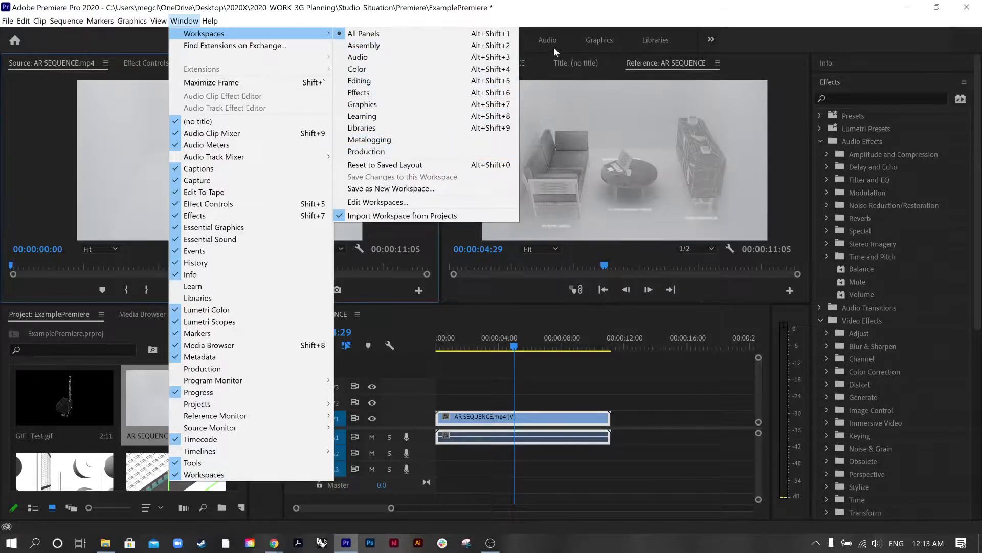
pyautogui.click(376, 104)
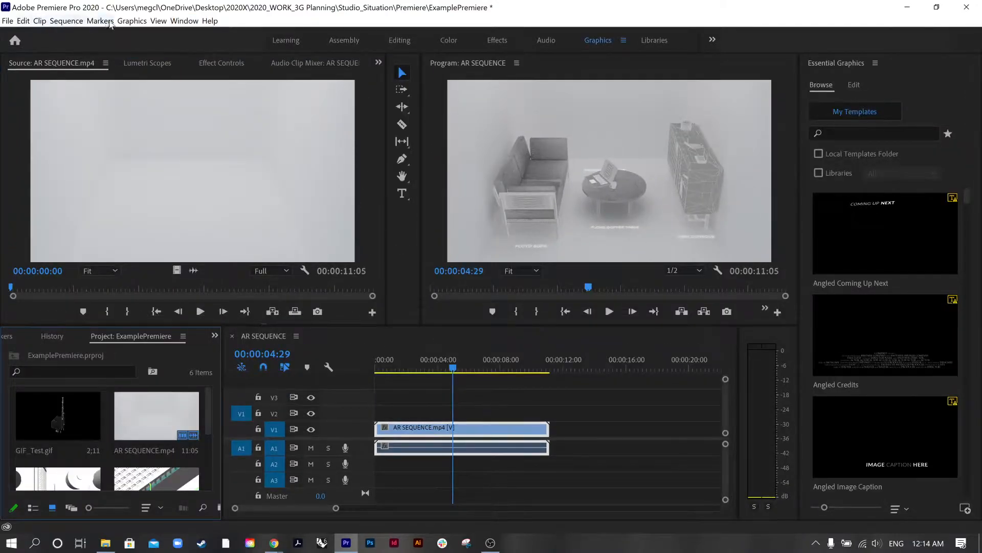
# Step: Return the workspace to the All Panels layout
pyautogui.click(129, 23)
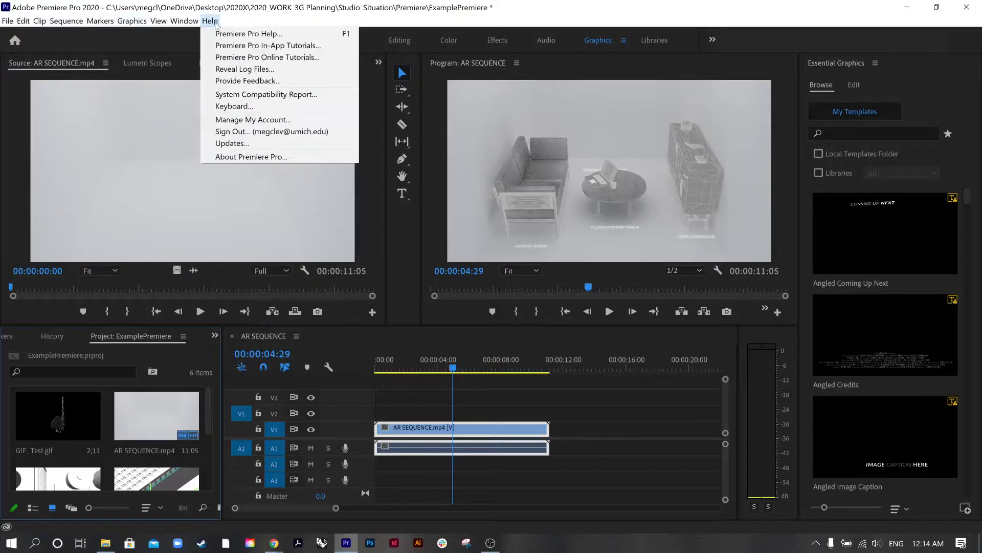
pyautogui.moveTo(185, 21)
pyautogui.moveTo(204, 33)
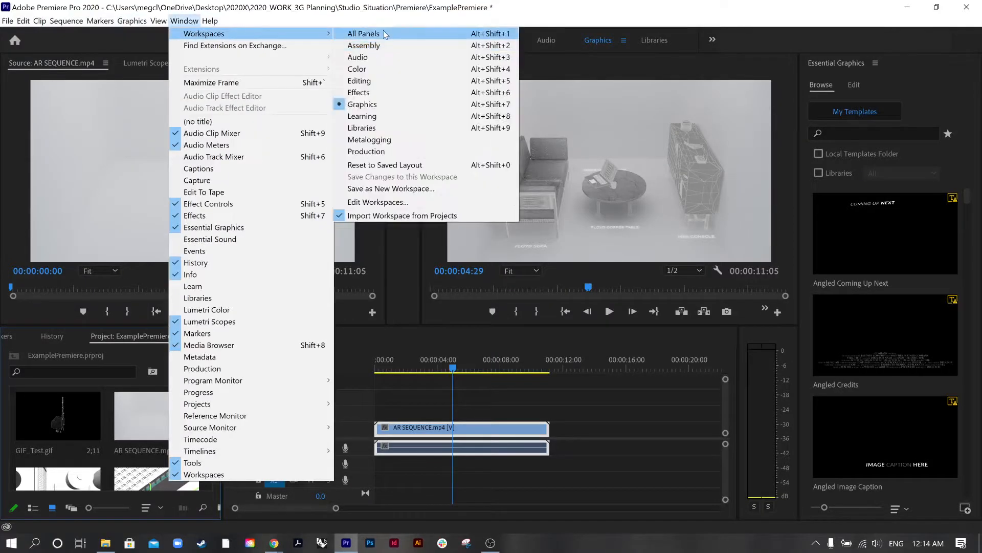
pyautogui.click(385, 35)
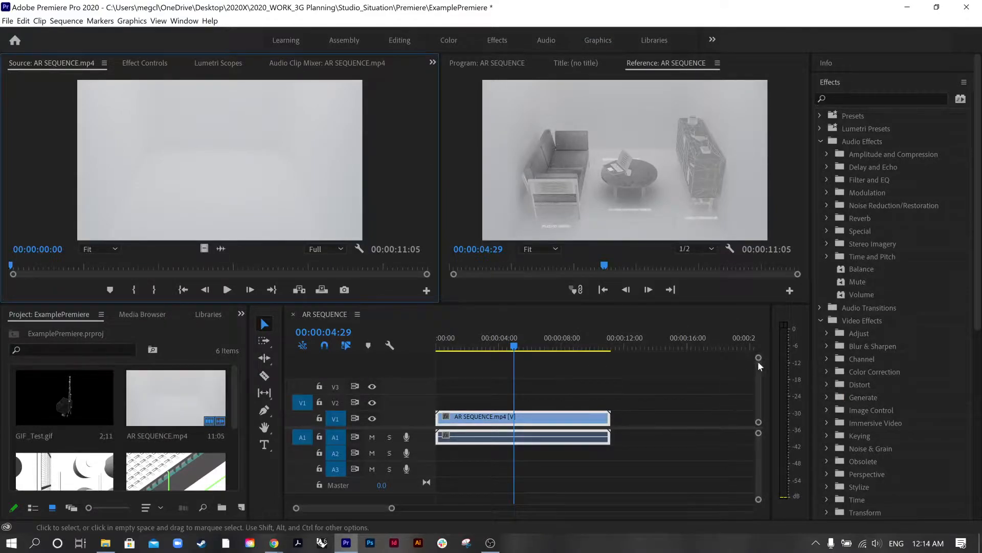
# Step: Collapse the Audio Effects folder and expand the Video Transitions folder in the effects list
pyautogui.scroll(-1, 899, 394)
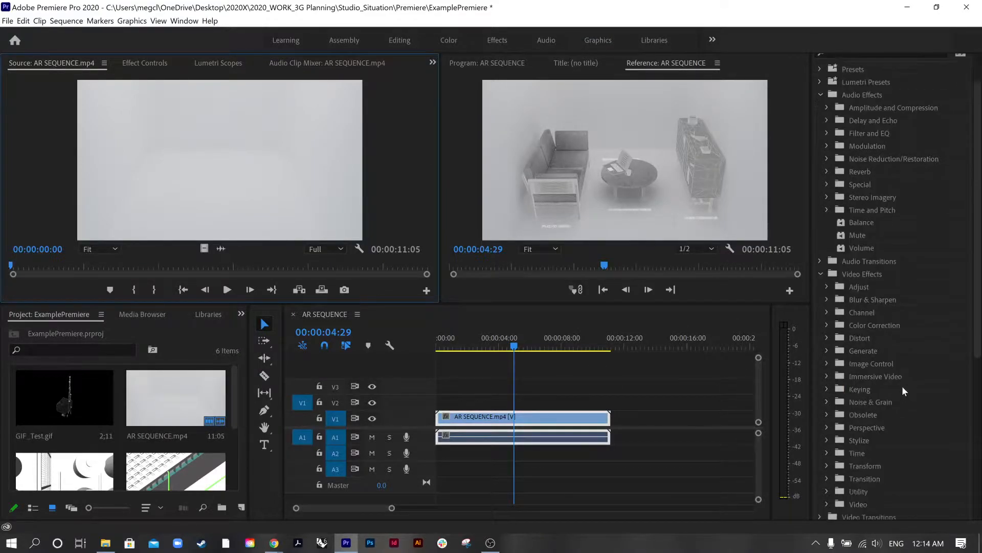
pyautogui.click(821, 92)
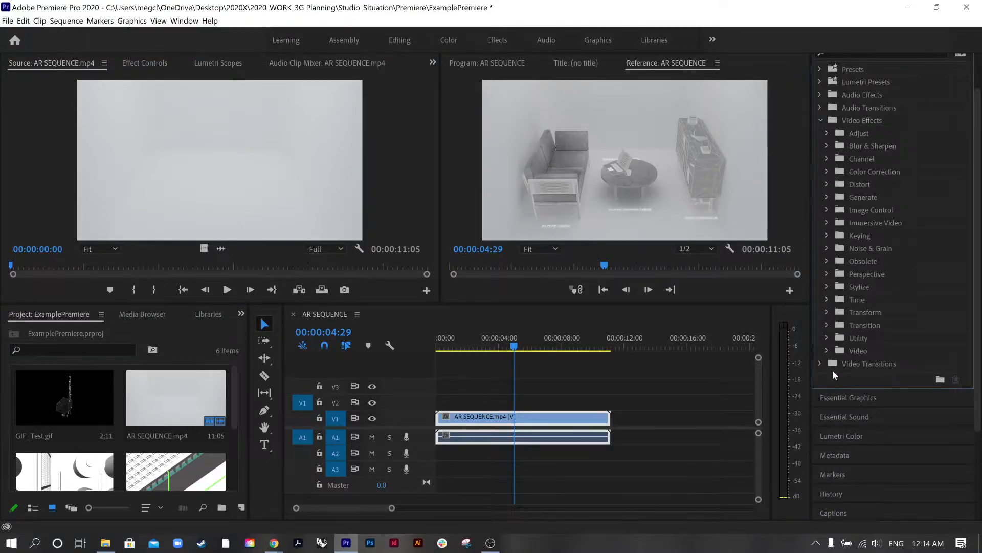
pyautogui.click(820, 364)
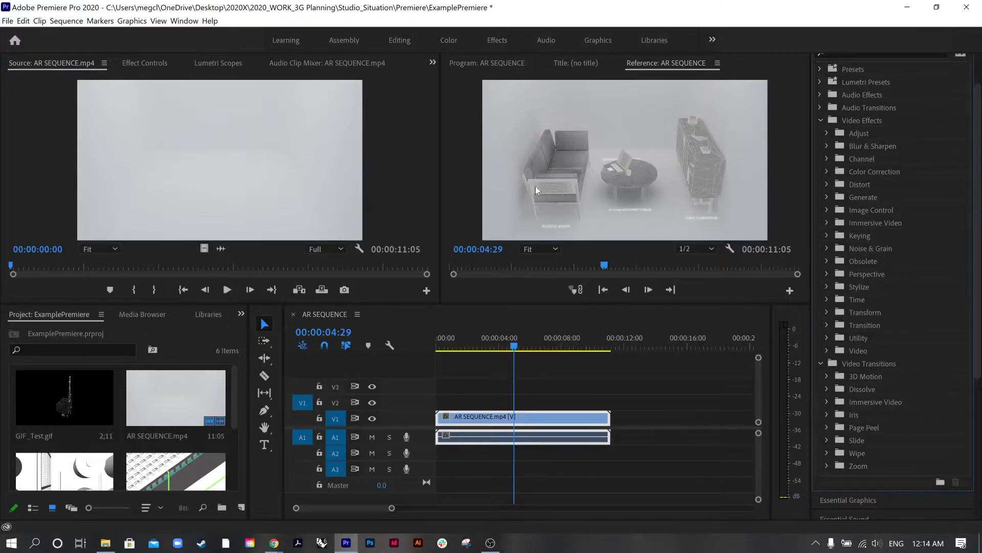
# Step: Unlink the audio and video of the AR SEQUENCE.mp4 clip and delete its audio from track A1
pyautogui.click(503, 346)
pyautogui.moveTo(489, 345); pyautogui.dragTo(464, 348)
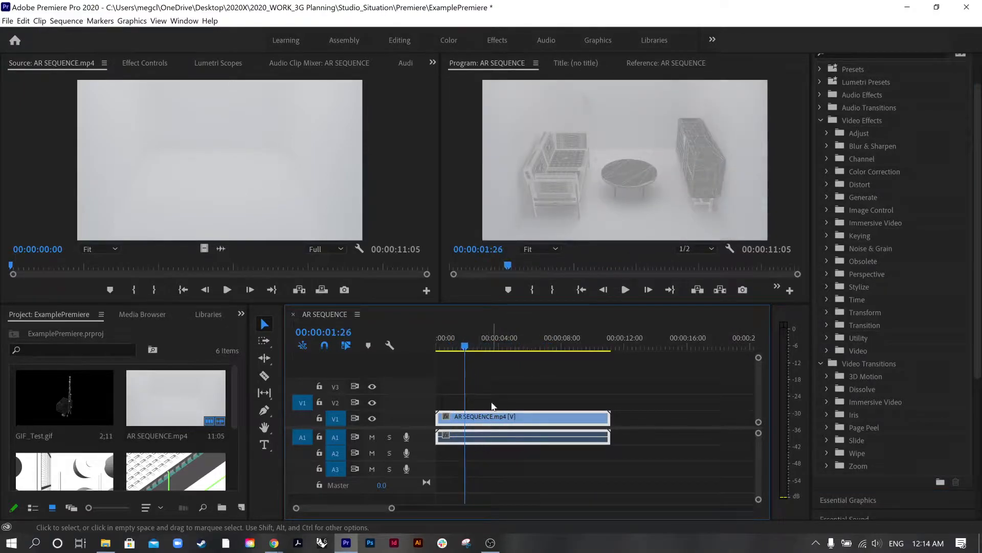
pyautogui.rightClick(502, 437)
pyautogui.click(548, 182)
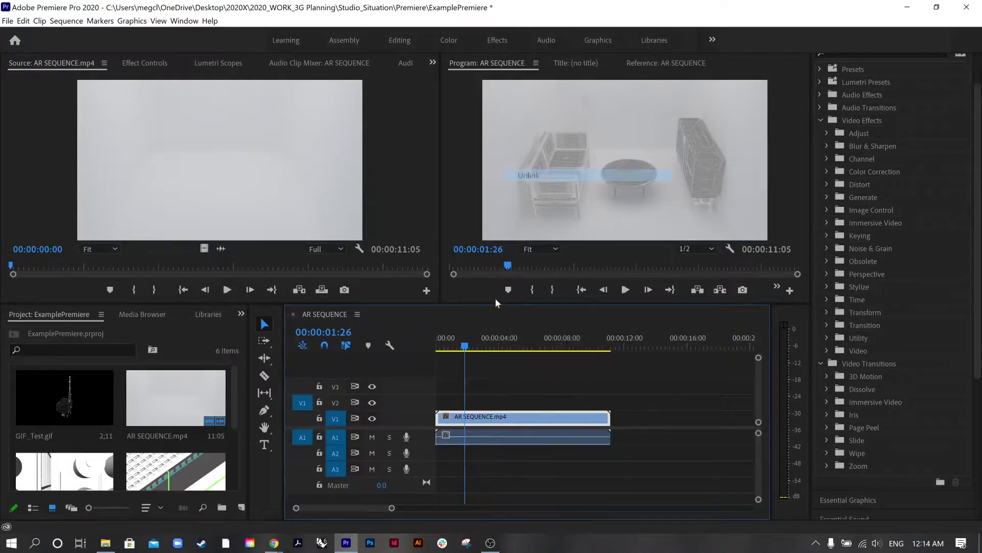
pyautogui.click(497, 441)
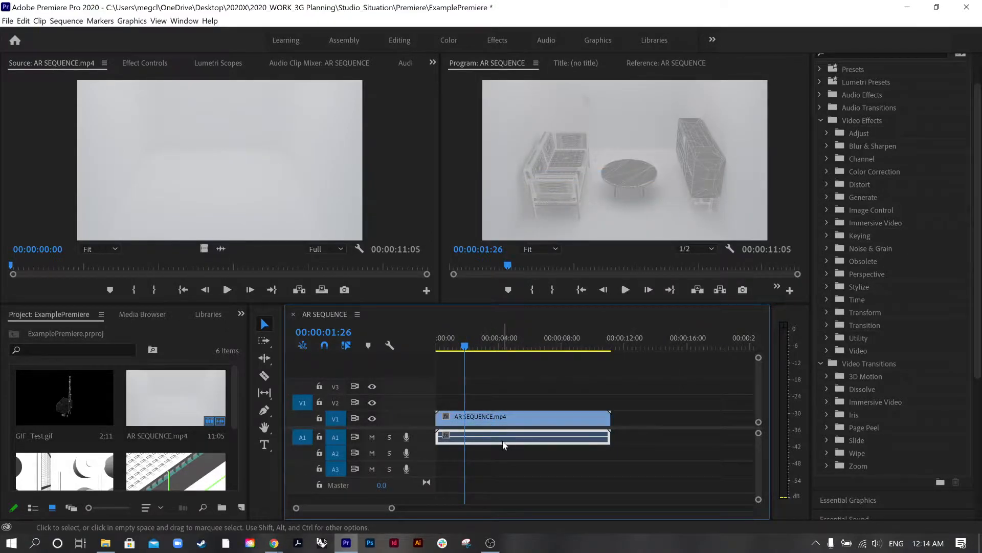
pyautogui.press('Delete')
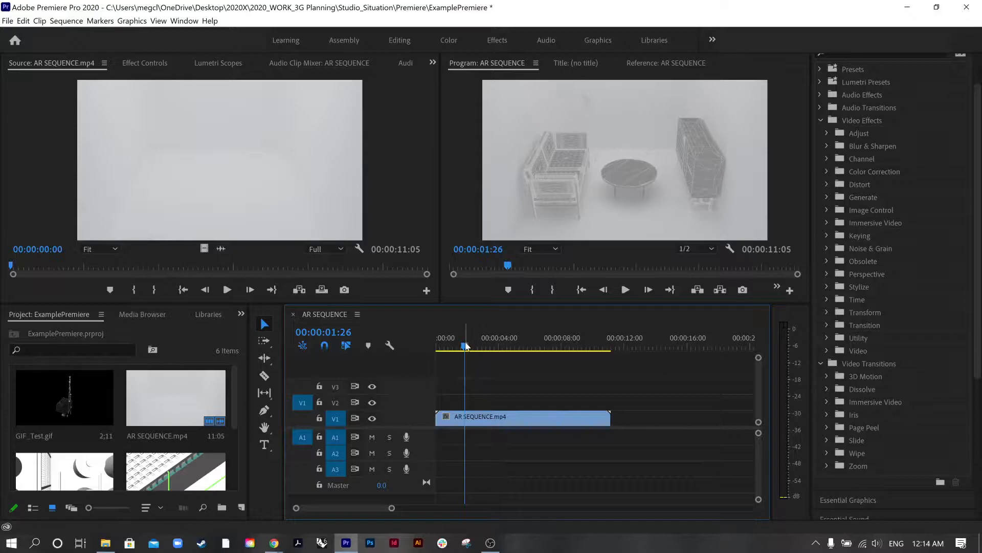
# Step: Show the effect controls of the AR SEQUENCE.mp4 video clip with the playhead at 00:00:04:26
pyautogui.moveTo(466, 346); pyautogui.dragTo(512, 382)
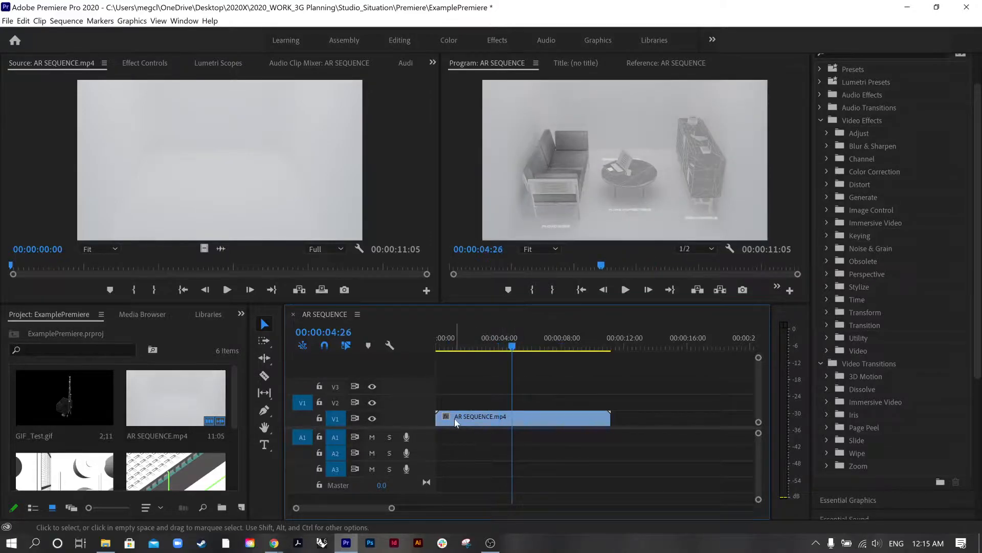
pyautogui.click(456, 422)
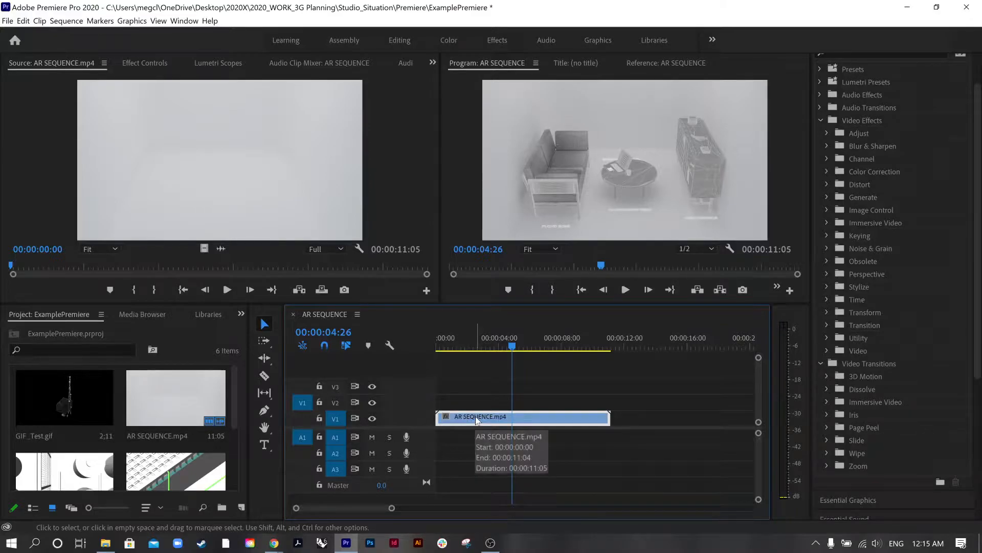
pyautogui.click(157, 62)
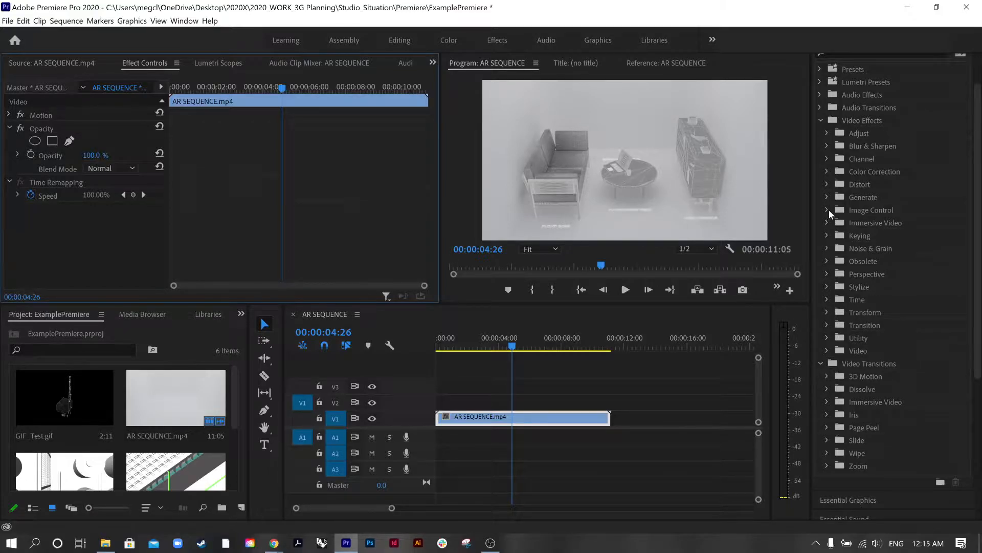
# Step: Expand the Color Correction video effects, pick out Tint, and move the playhead to 00:00:01:20
pyautogui.click(828, 172)
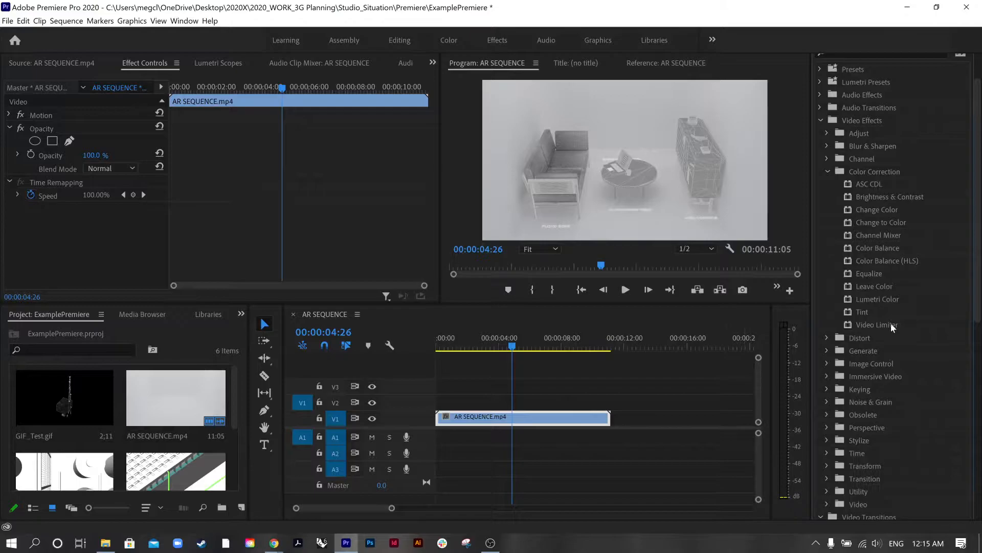
pyautogui.moveTo(860, 312); pyautogui.dragTo(587, 420)
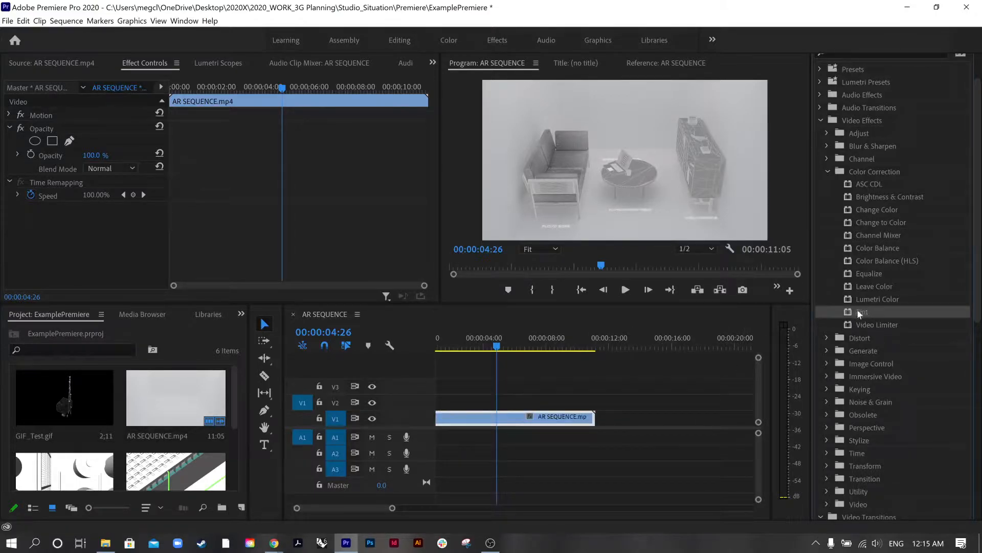
pyautogui.click(514, 358)
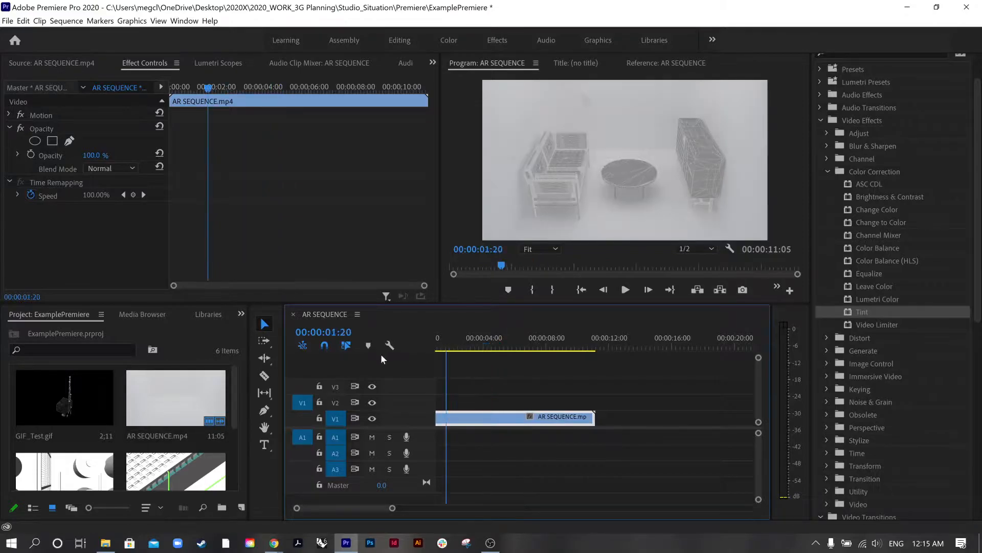
pyautogui.press('Home')
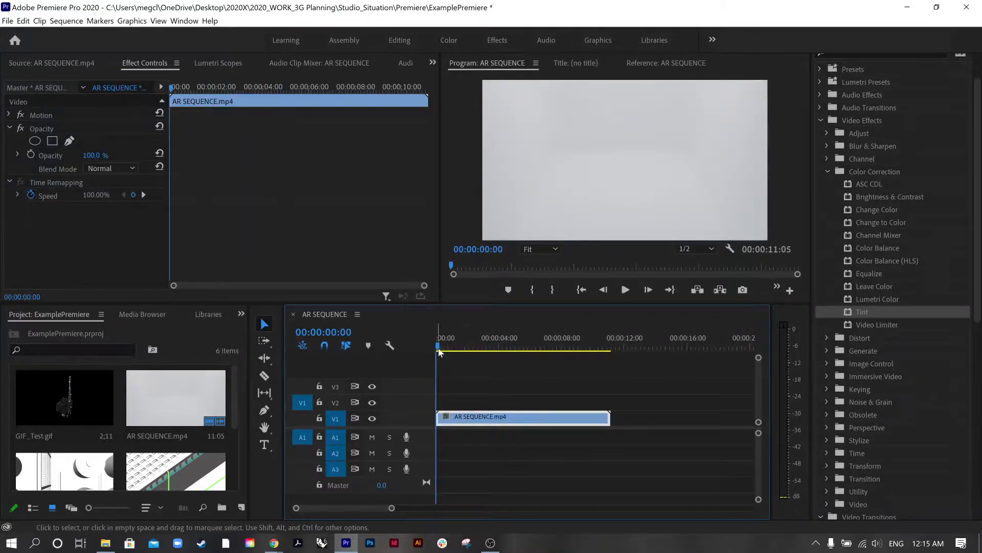
pyautogui.moveTo(441, 345); pyautogui.dragTo(465, 345)
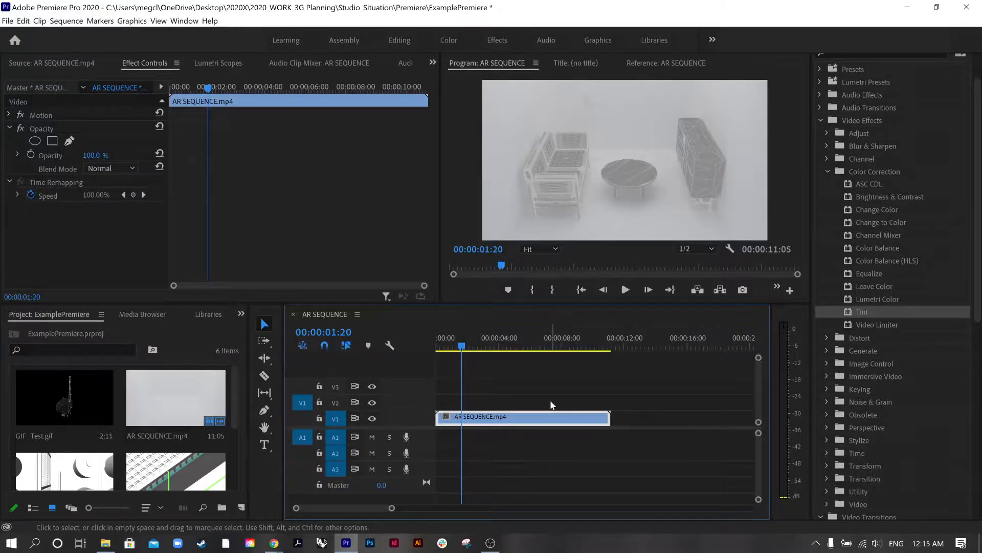
# Step: Create a new adjustment layer in the project with the default video settings
pyautogui.click(242, 507)
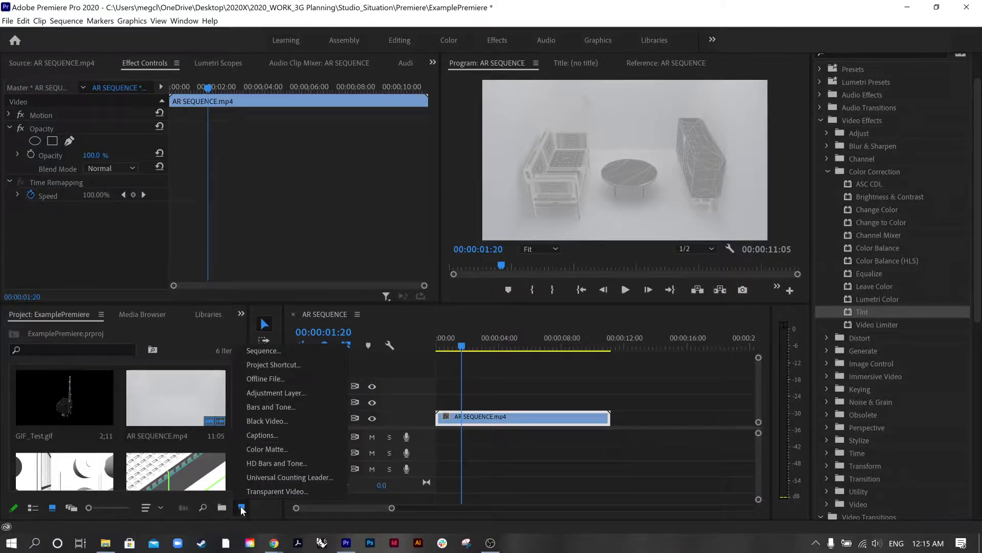
pyautogui.click(272, 392)
pyautogui.click(513, 317)
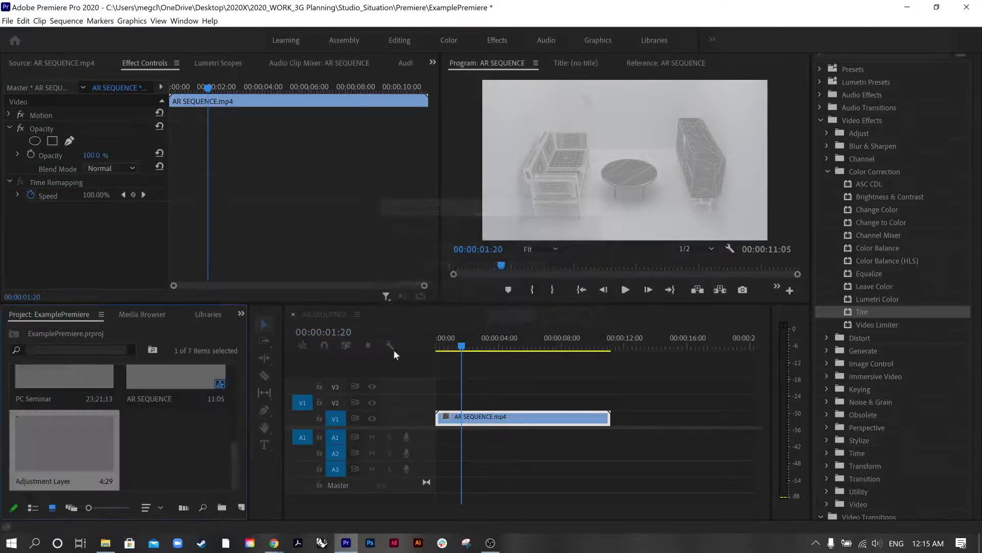
# Step: Place the adjustment layer on V2 over the full length of AR SEQUENCE.mp4 and apply the Tint effect to it
pyautogui.moveTo(77, 436); pyautogui.dragTo(610, 403)
pyautogui.click(490, 403)
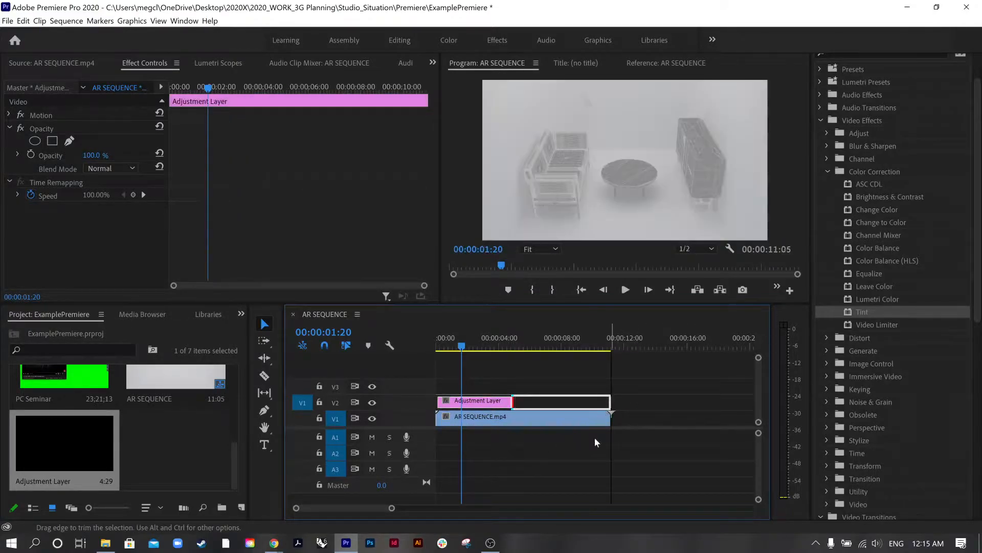
pyautogui.scroll(3, 229, 440)
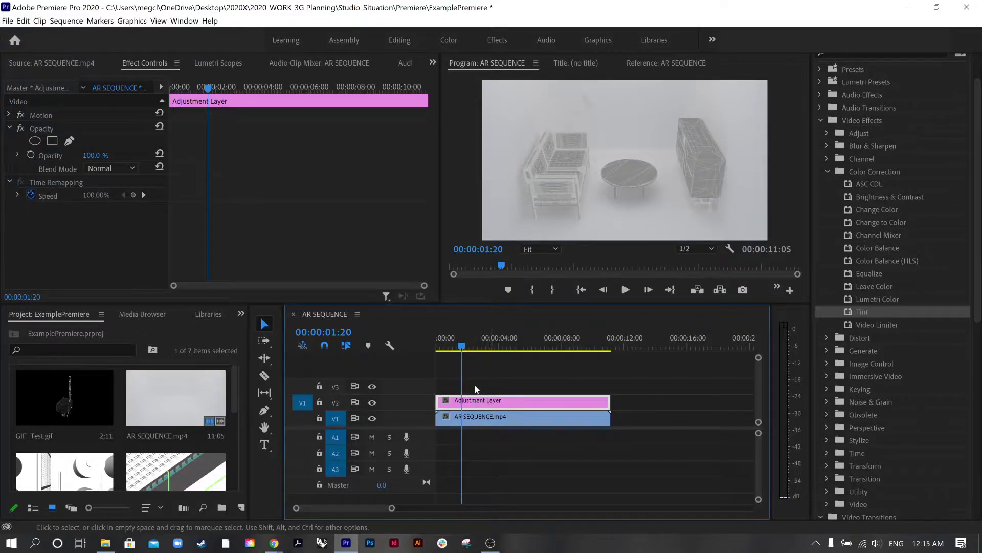
pyautogui.moveTo(870, 315); pyautogui.dragTo(547, 404)
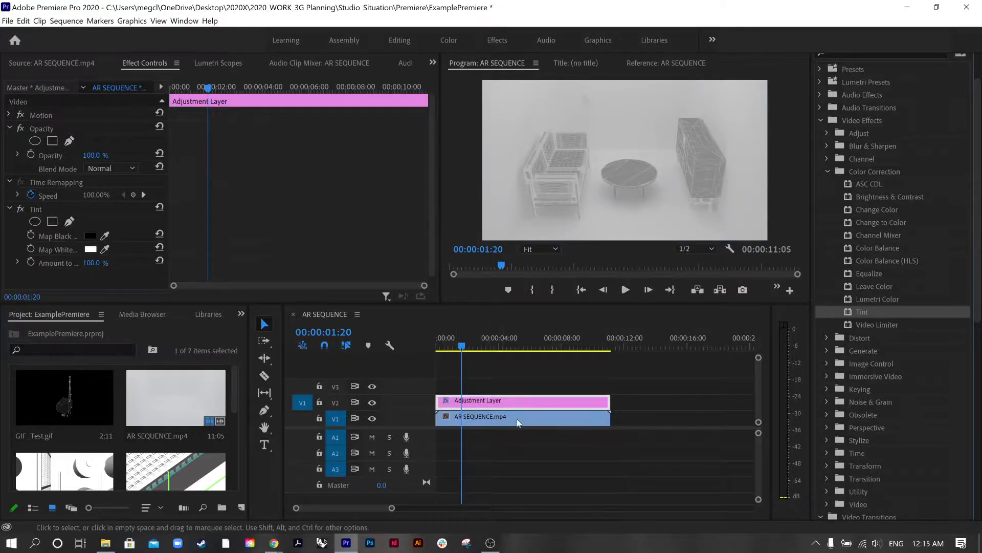
# Step: Try to extend the AR SEQUENCE.mp4 clip past its end, and shorten the adjustment layer to about 9 seconds
pyautogui.click(597, 417)
pyautogui.moveTo(610, 417); pyautogui.dragTo(669, 419)
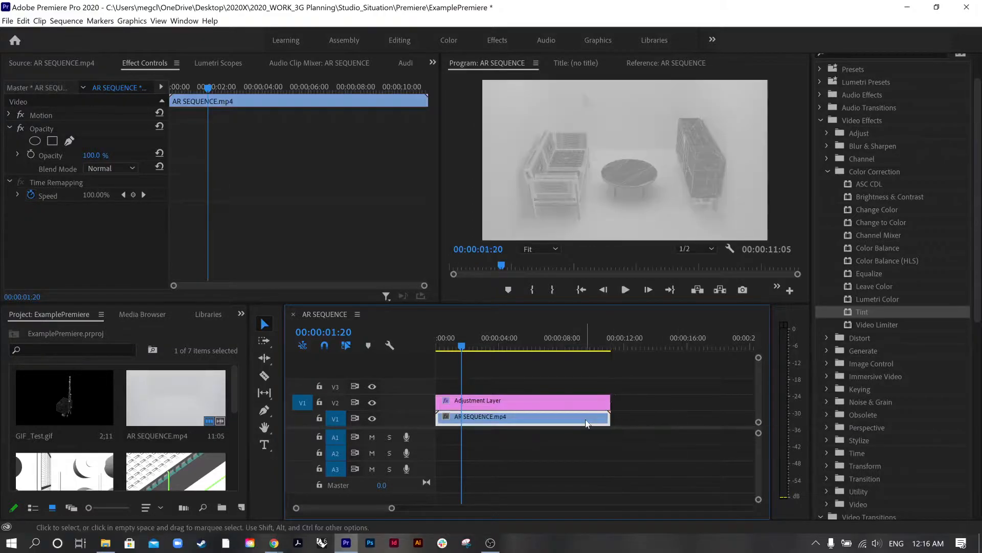
pyautogui.click(608, 402)
pyautogui.moveTo(608, 402); pyautogui.dragTo(569, 404)
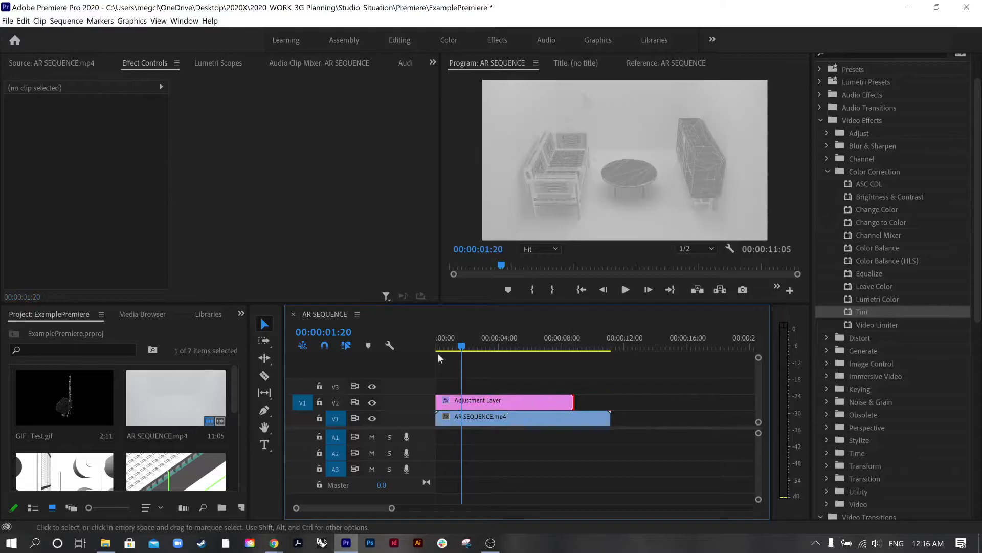
# Step: Collapse the adjustment layer's Opacity and Time Remapping settings and apply the Brightness & Contrast effect to the layer
pyautogui.click(522, 402)
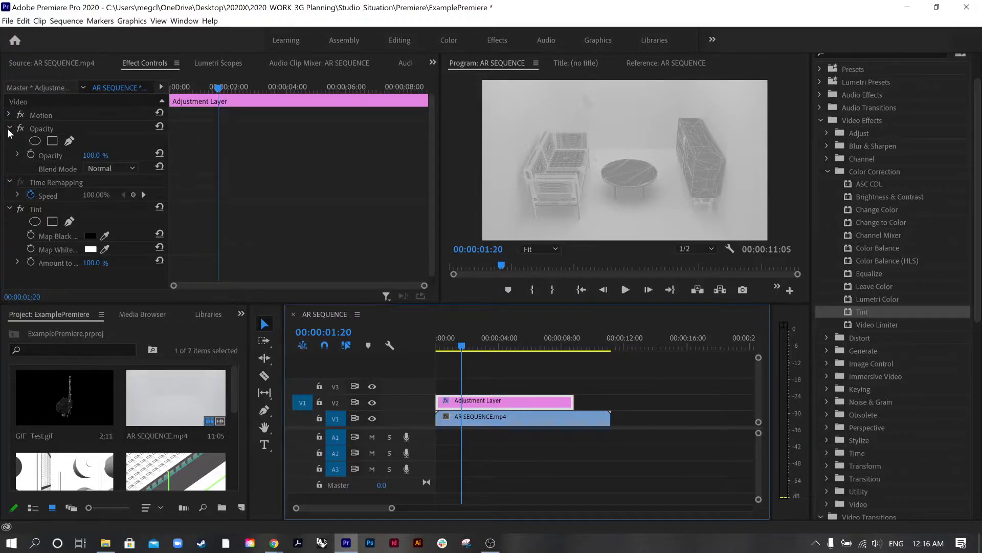
pyautogui.click(9, 128)
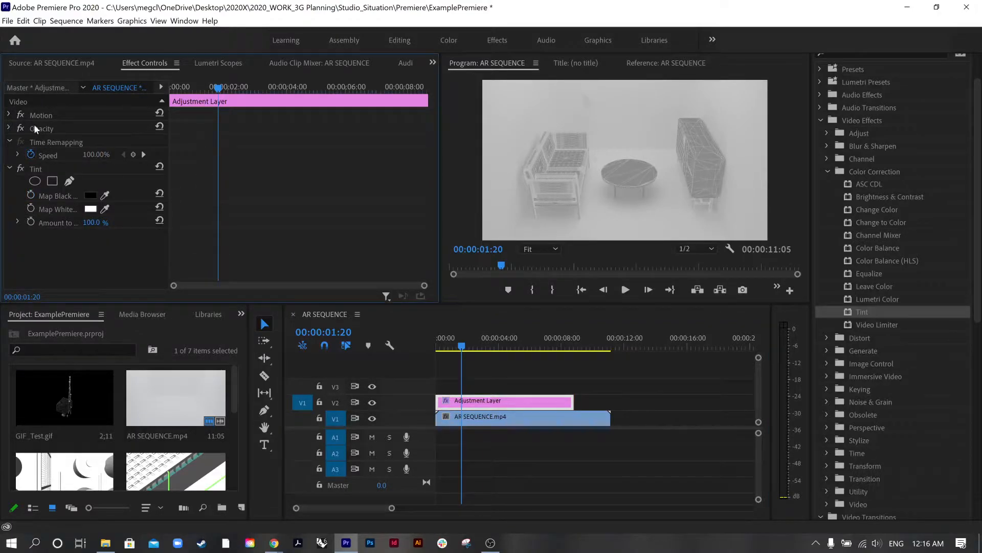
pyautogui.click(11, 142)
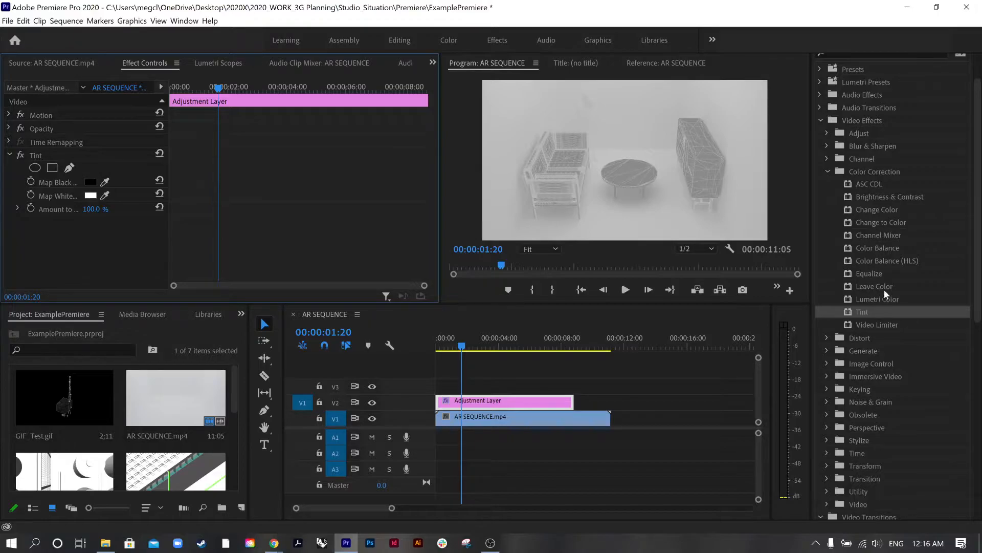
pyautogui.moveTo(893, 201); pyautogui.dragTo(552, 405)
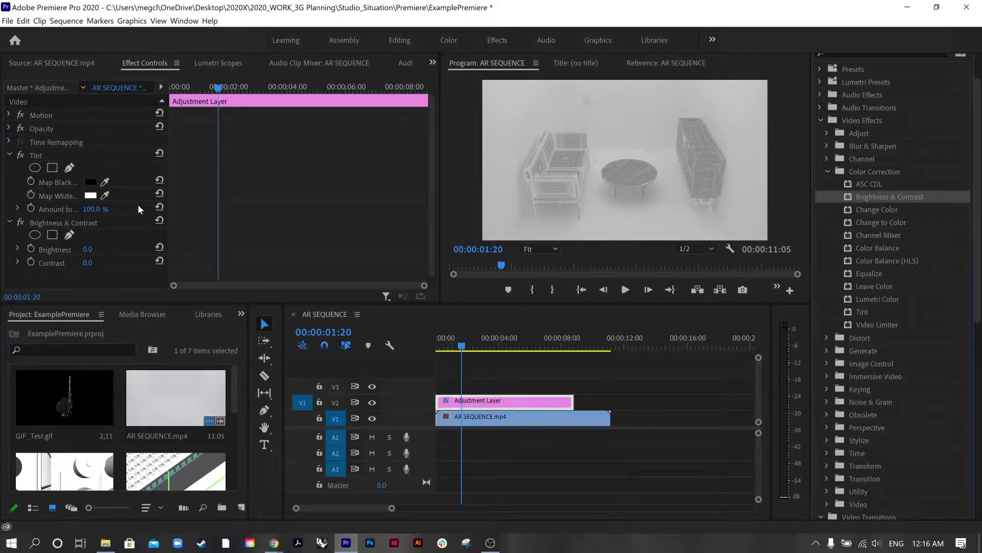
# Step: Set the Tint effect's Map Black color on the adjustment layer to purple 880D9E
pyautogui.moveTo(216, 88); pyautogui.dragTo(150, 87)
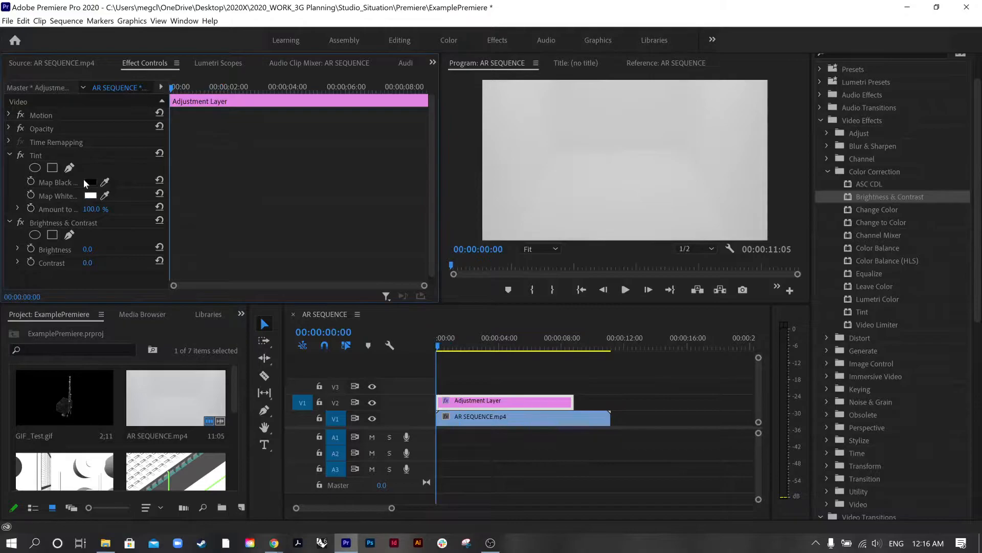
pyautogui.moveTo(171, 88); pyautogui.dragTo(232, 91)
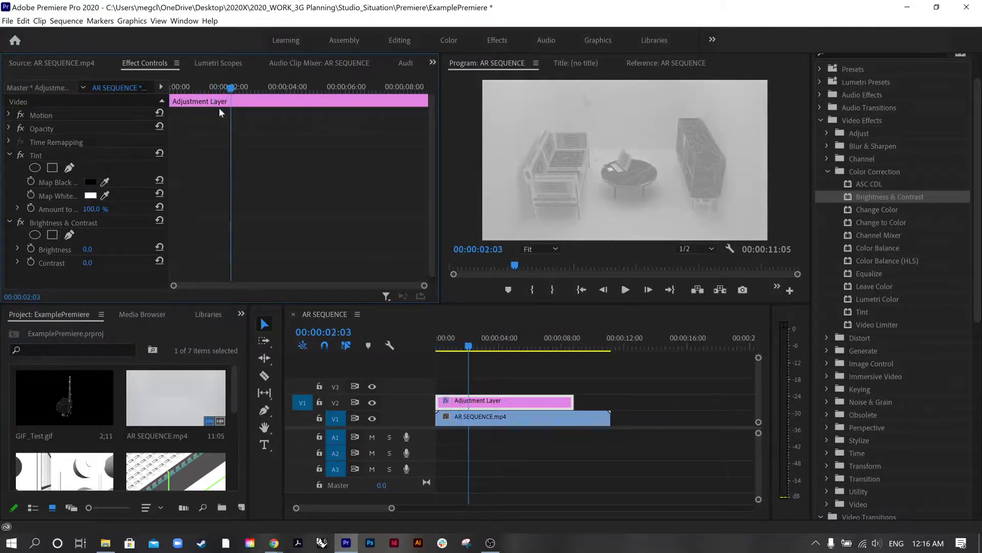
pyautogui.click(90, 182)
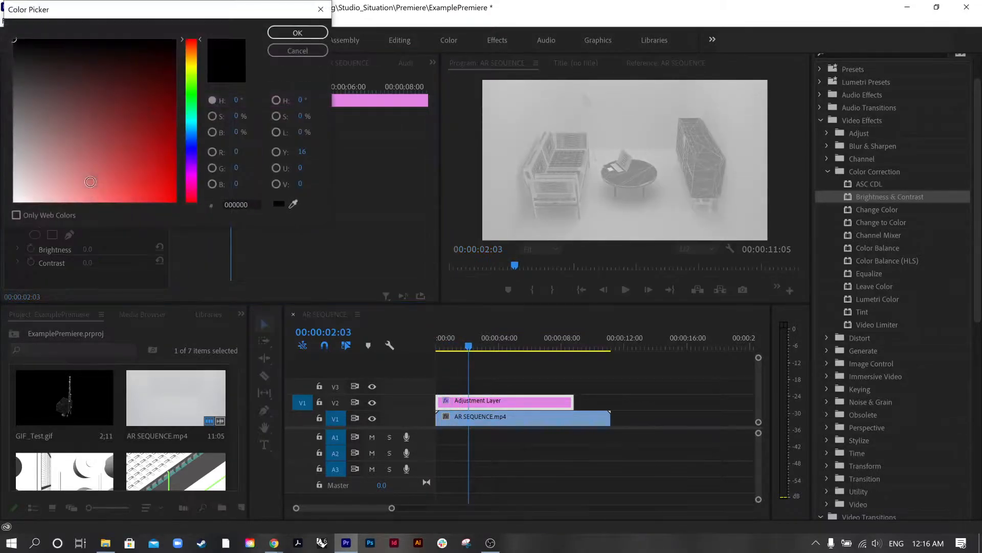
pyautogui.click(149, 128)
pyautogui.click(164, 171)
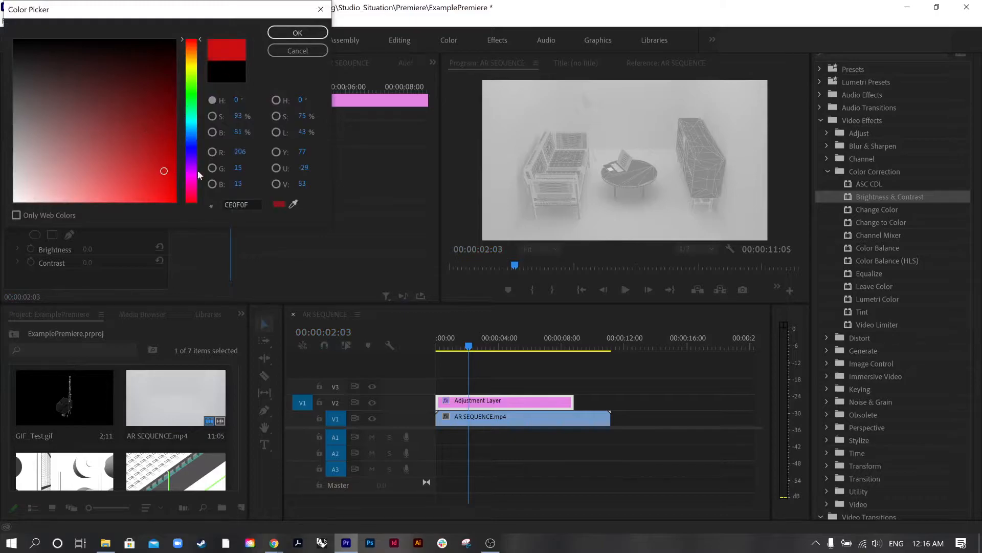
pyautogui.click(192, 166)
pyautogui.click(162, 140)
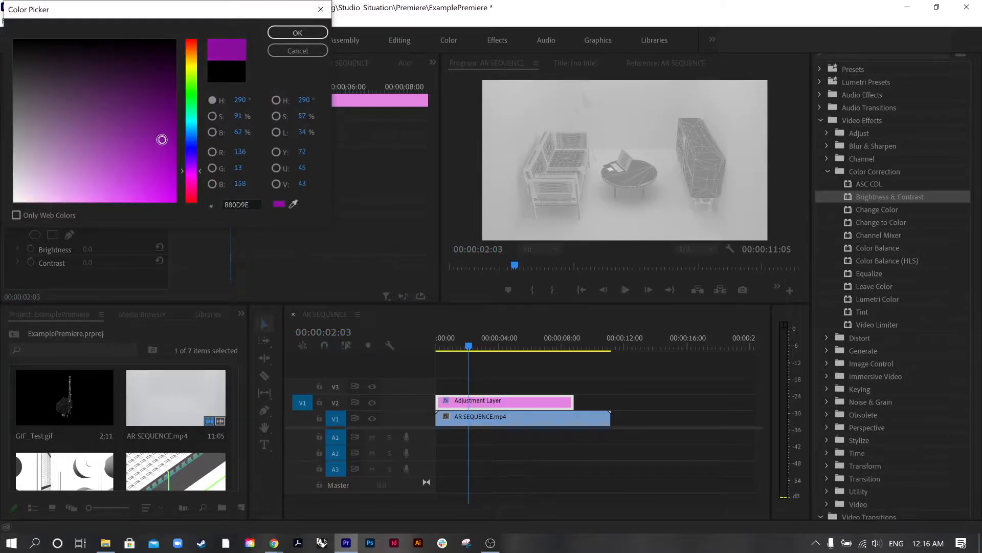
pyautogui.click(276, 33)
# Step: Compare the tinted footage under the adjustment layer with the uncovered AR SEQUENCE.mp4 footage past its end
pyautogui.moveTo(233, 86); pyautogui.dragTo(458, 119)
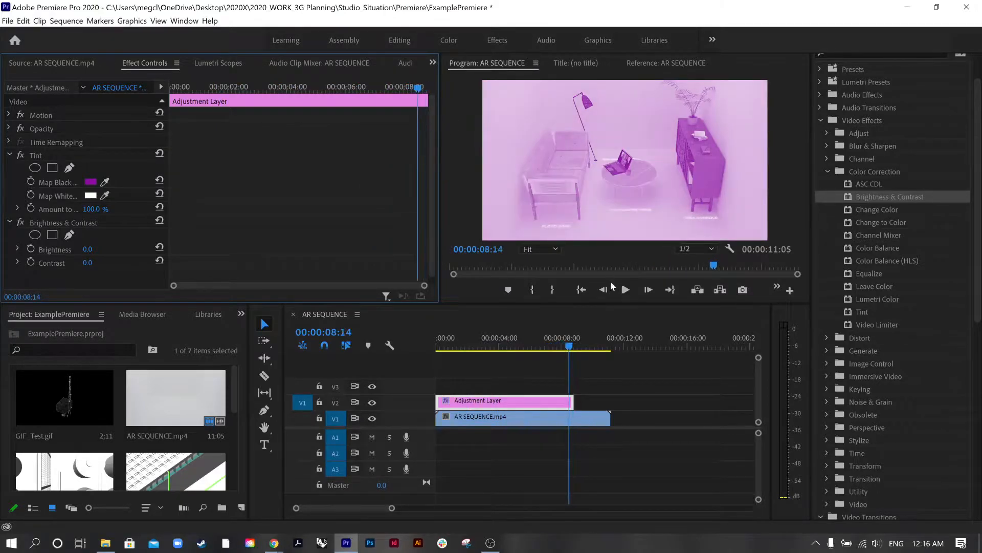
pyautogui.click(594, 346)
pyautogui.moveTo(593, 345); pyautogui.dragTo(579, 370)
pyautogui.click(553, 421)
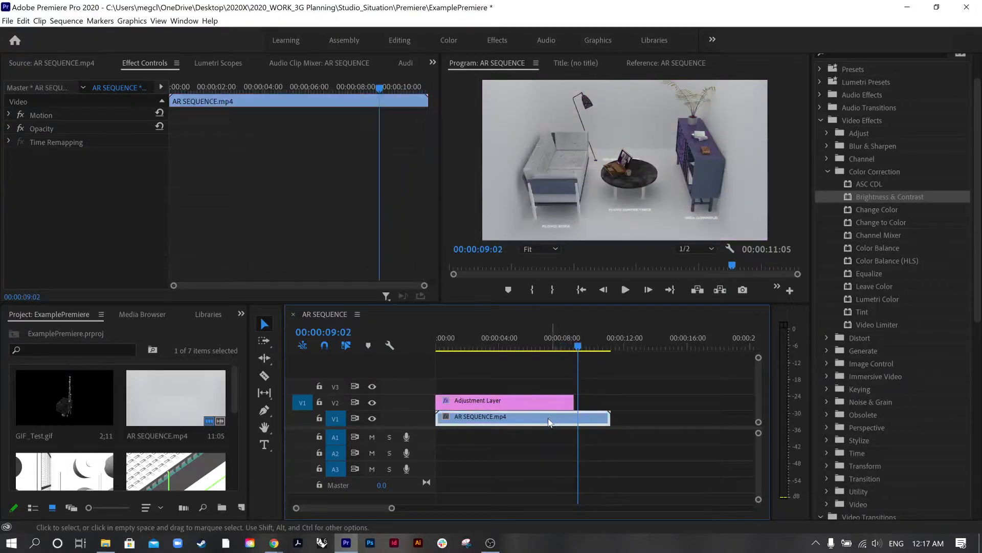
pyautogui.click(551, 349)
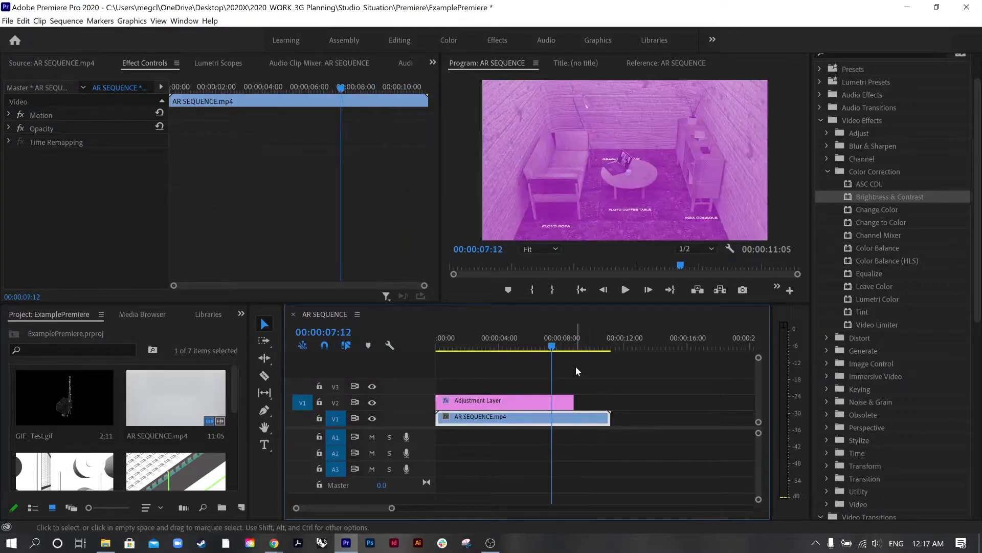
# Step: Turn on keyframing for the adjustment layer's Tint Map Black color at 00:00:07:11
pyautogui.click(467, 403)
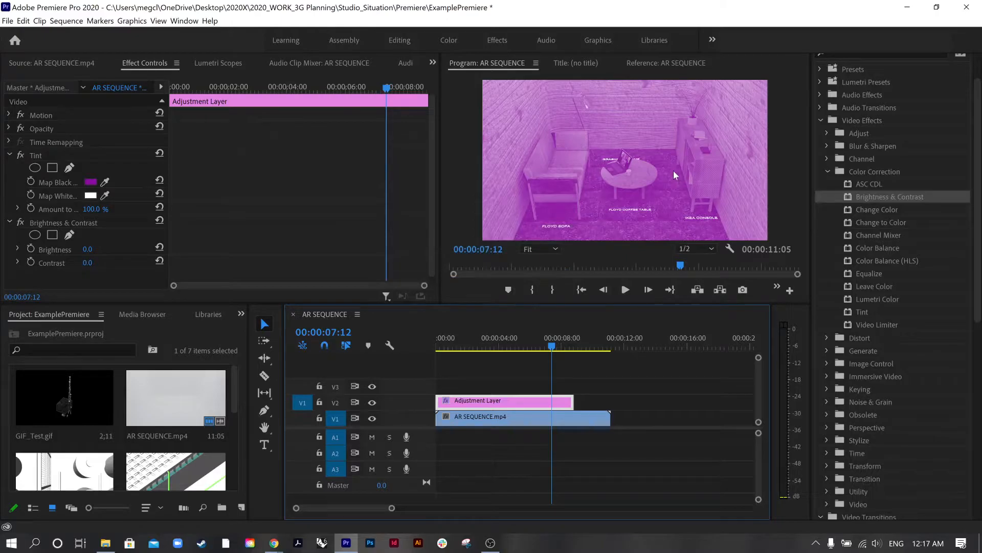
pyautogui.moveTo(387, 88)
pyautogui.mouseDown()
pyautogui.moveTo(323, 91)
pyautogui.moveTo(386, 97)
pyautogui.mouseUp()
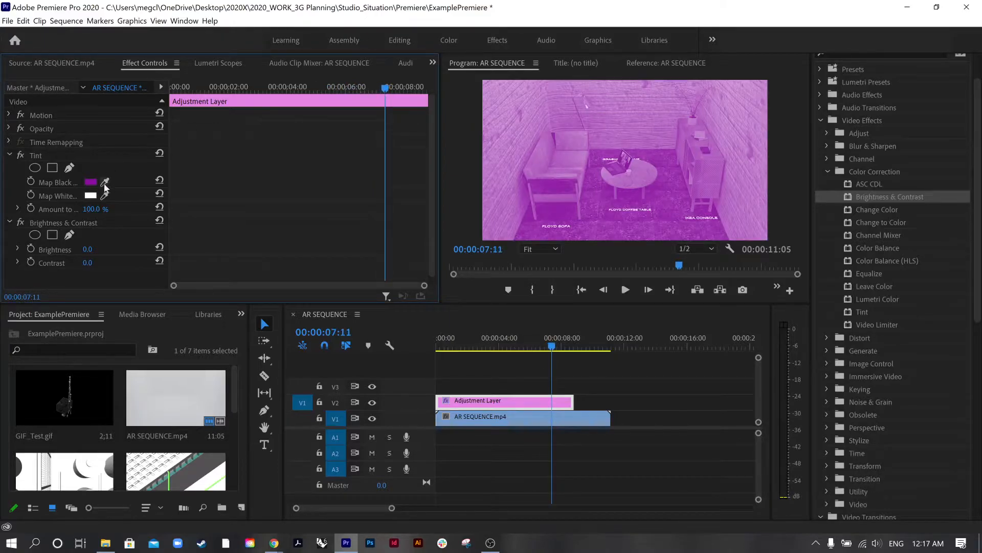
pyautogui.click(31, 182)
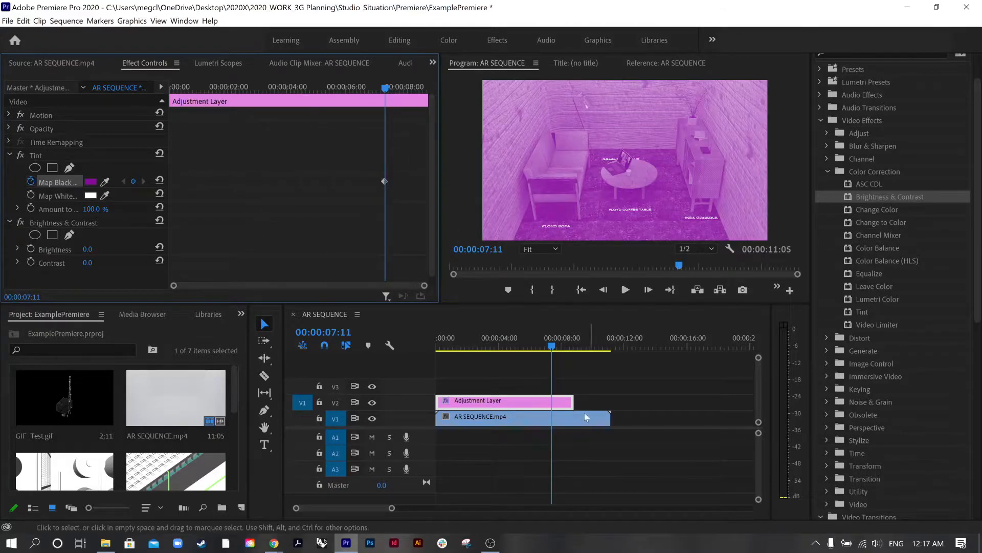
# Step: Add a Map Black keyframe at 00:00:01:24 with a cyan color
pyautogui.moveTo(554, 347); pyautogui.dragTo(537, 358)
pyautogui.click(389, 104)
pyautogui.moveTo(389, 105); pyautogui.dragTo(220, 113)
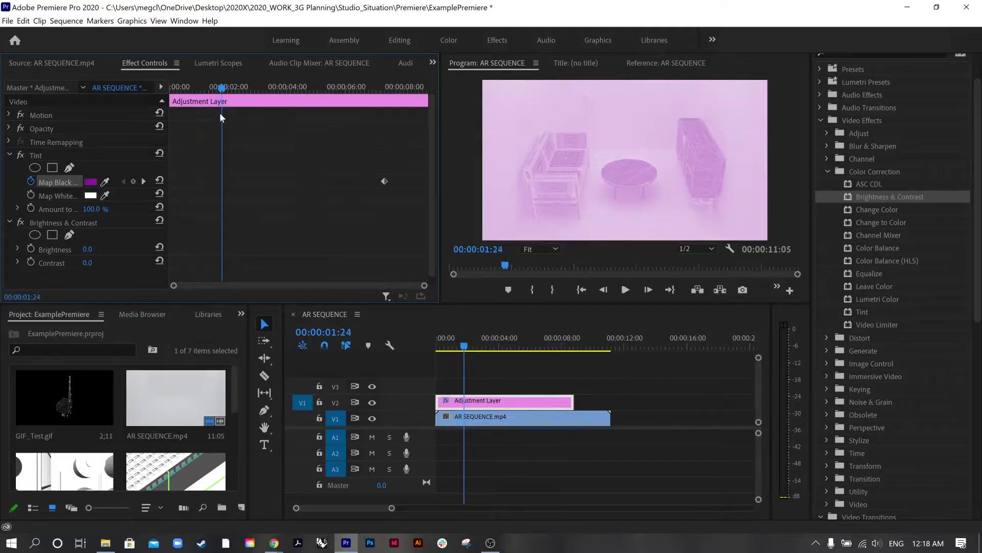
pyautogui.click(93, 182)
pyautogui.click(195, 136)
pyautogui.moveTo(195, 134); pyautogui.dragTo(196, 123)
pyautogui.click(124, 133)
pyautogui.click(153, 172)
pyautogui.click(300, 34)
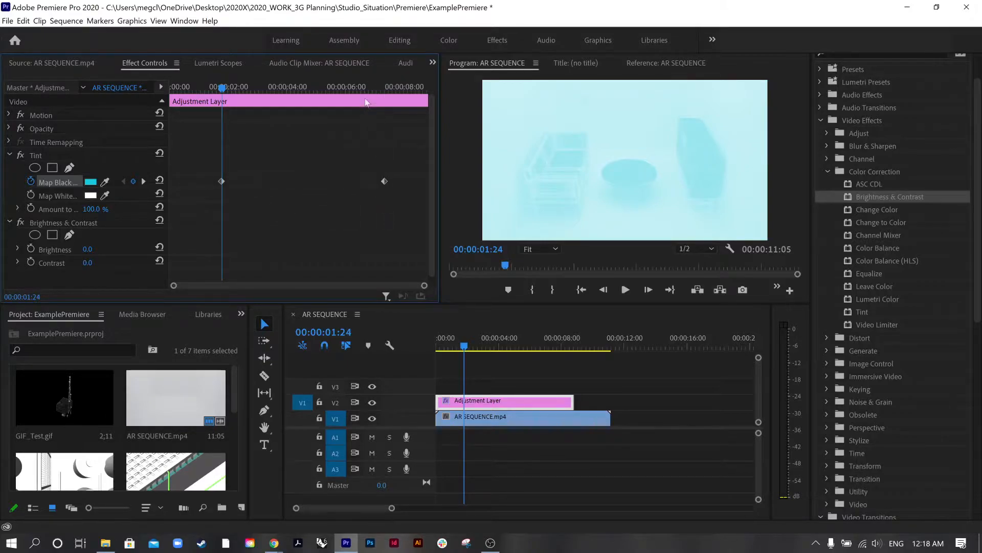
# Step: Add a Map Black keyframe with black 000000 at the start of the adjustment layer
pyautogui.click(143, 182)
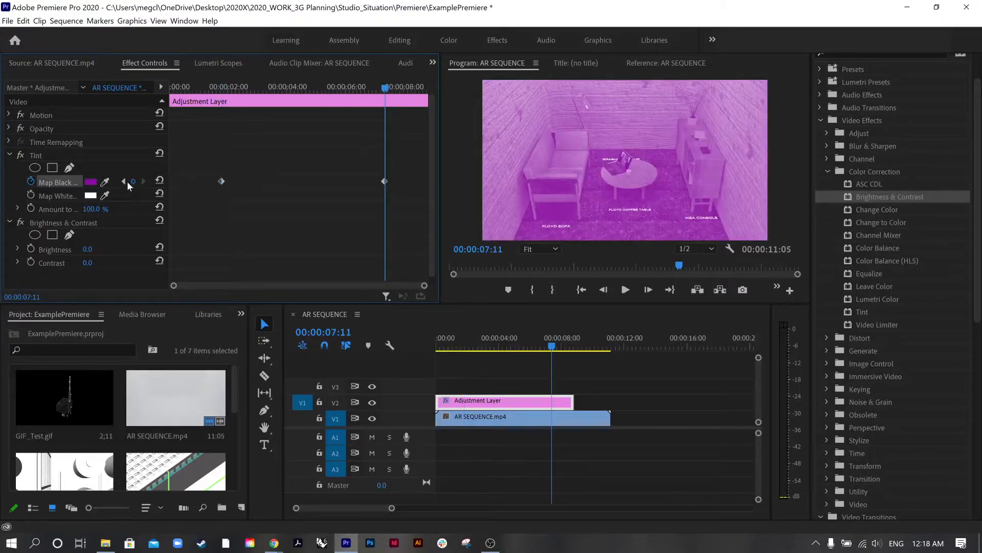
pyautogui.moveTo(386, 88); pyautogui.dragTo(121, 136)
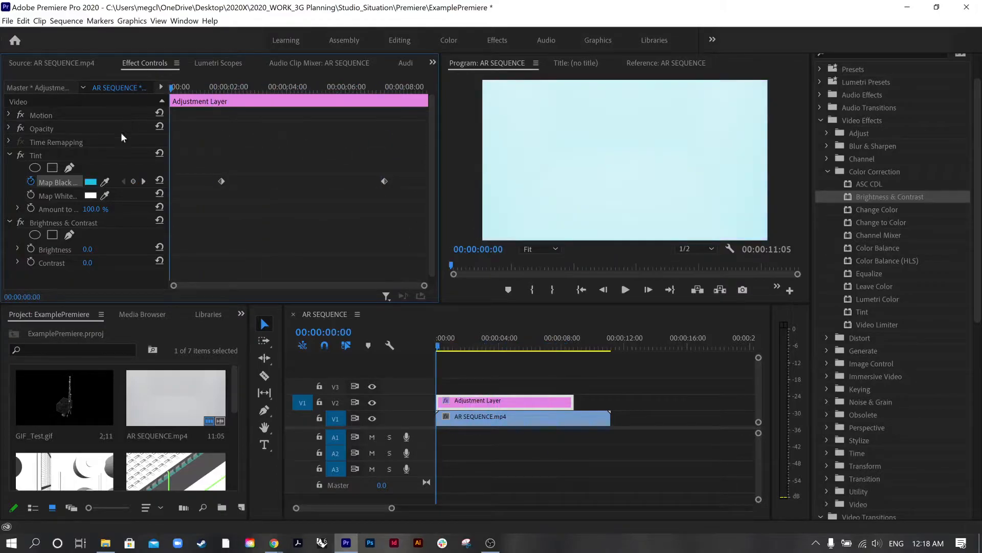
pyautogui.click(91, 182)
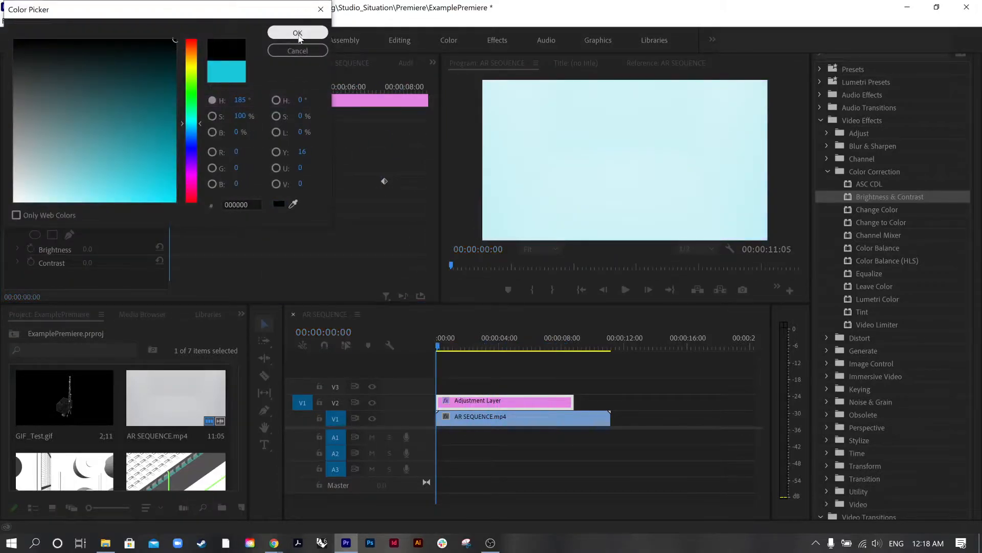
pyautogui.click(296, 33)
# Step: Change the Tint effect's Map White color to dark teal while viewing the frame at 00:00:01:24
pyautogui.moveTo(171, 88); pyautogui.dragTo(220, 88)
pyautogui.click(141, 181)
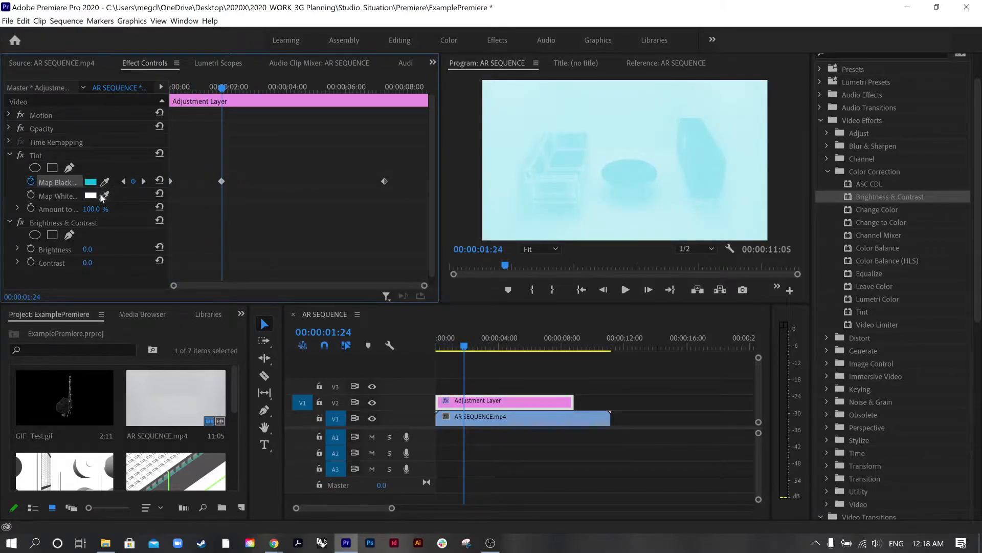
pyautogui.click(90, 196)
pyautogui.click(144, 166)
pyautogui.moveTo(184, 137); pyautogui.dragTo(184, 125)
pyautogui.click(159, 78)
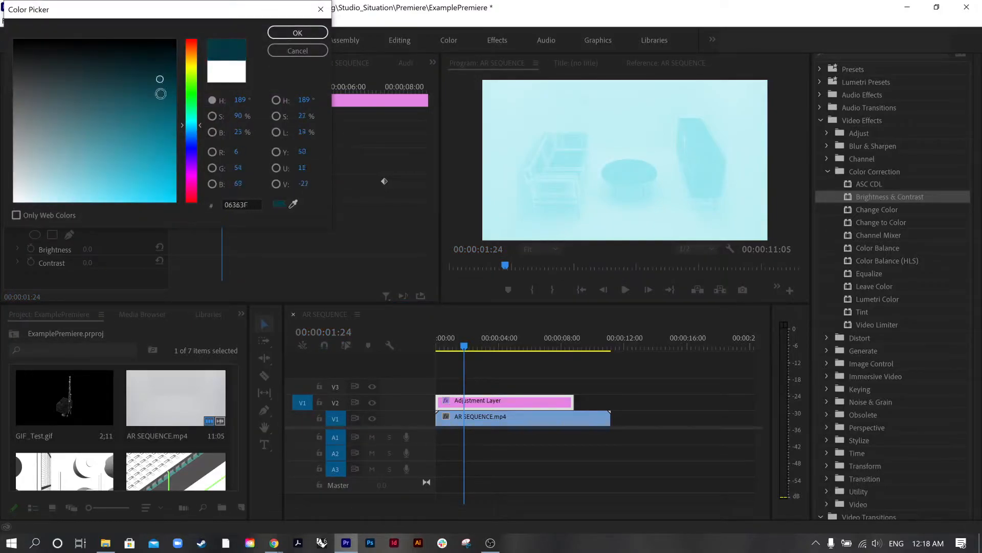
pyautogui.click(164, 110)
pyautogui.click(299, 33)
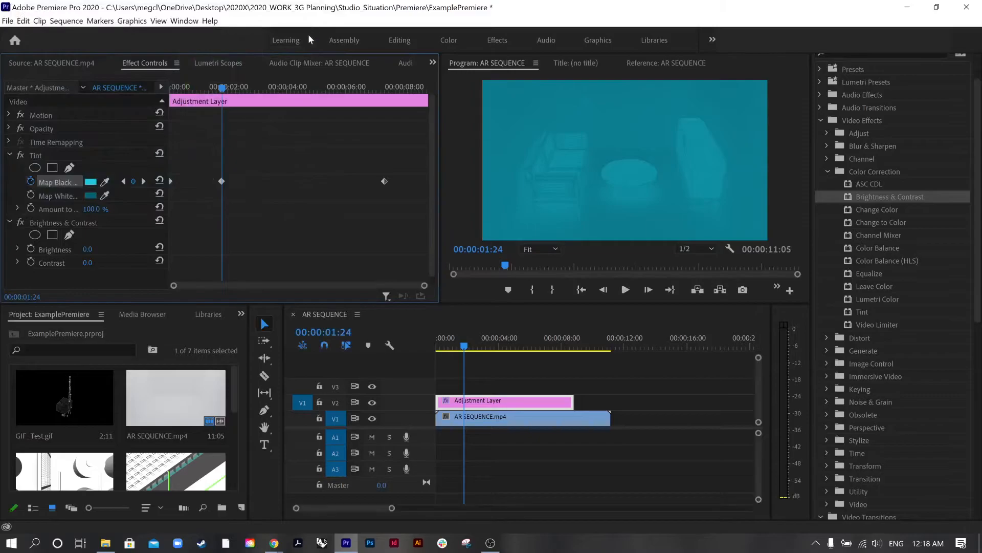
# Step: Try gray 8A8E8F and a darker teal as the Map White color at 00:00:01:24
pyautogui.click(94, 195)
pyautogui.click(92, 170)
pyautogui.click(51, 170)
pyautogui.moveTo(50, 170)
pyautogui.mouseDown()
pyautogui.moveTo(10, 147)
pyautogui.moveTo(19, 131)
pyautogui.mouseUp()
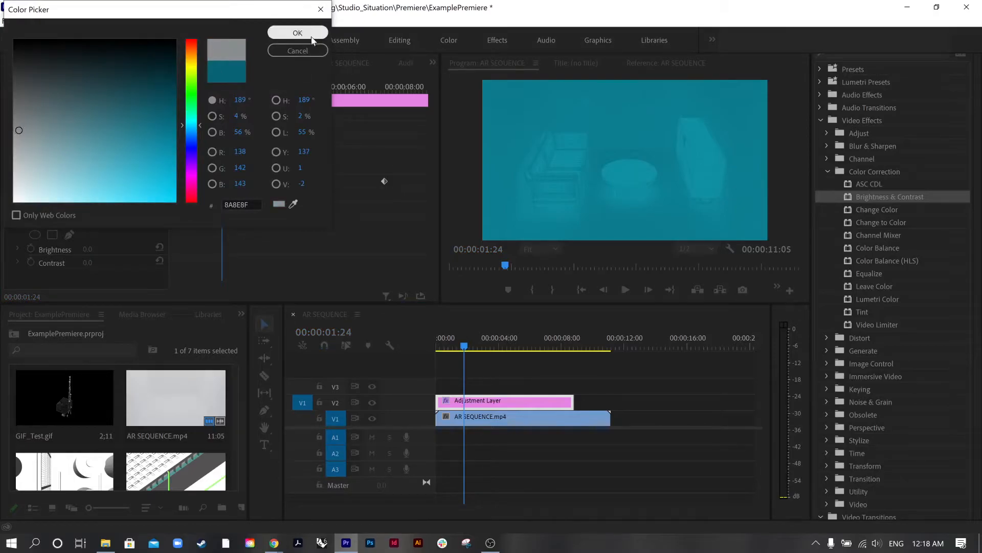
pyautogui.click(306, 33)
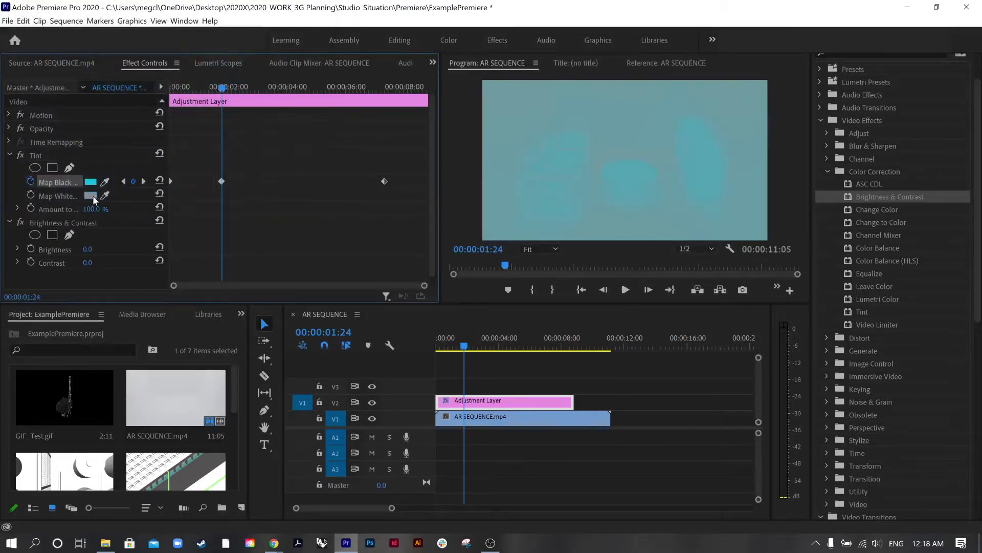
pyautogui.click(93, 195)
pyautogui.moveTo(92, 179)
pyautogui.mouseDown()
pyautogui.moveTo(121, 55)
pyautogui.moveTo(144, 83)
pyautogui.mouseUp()
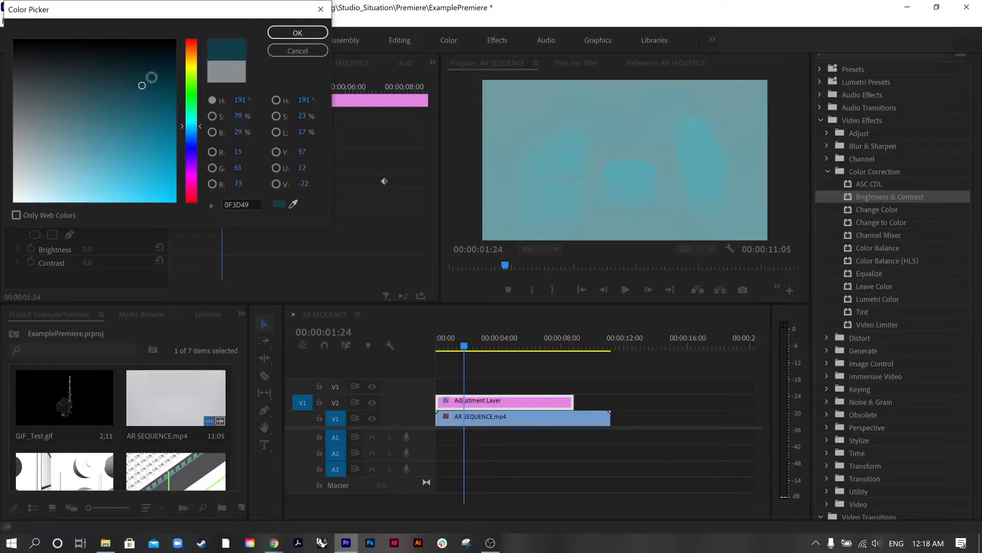
pyautogui.click(297, 32)
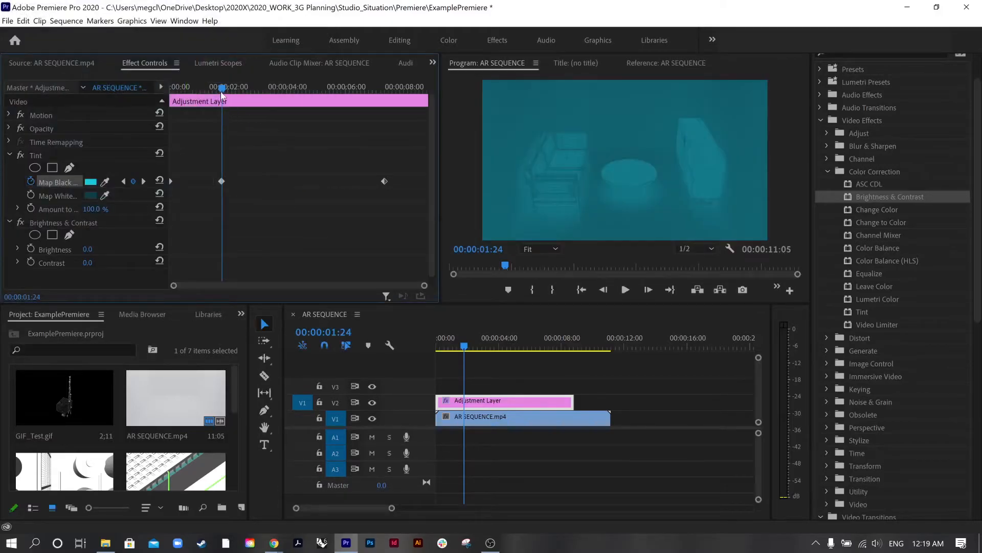
# Step: Try purple 5A097D and black as the Map White color at the 00:00:07:11 keyframe
pyautogui.click(144, 180)
pyautogui.click(92, 195)
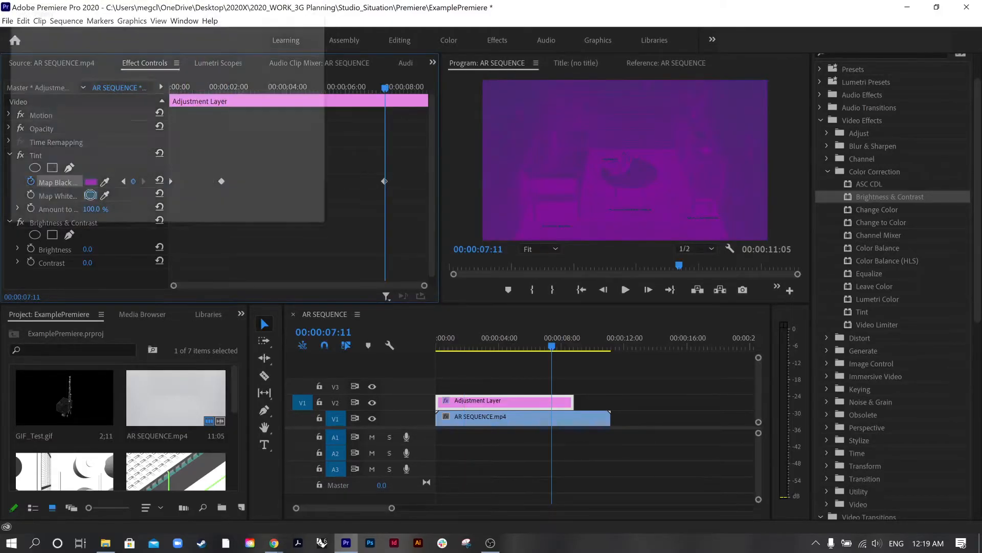
pyautogui.click(196, 166)
pyautogui.moveTo(159, 78); pyautogui.dragTo(163, 119)
pyautogui.click(287, 35)
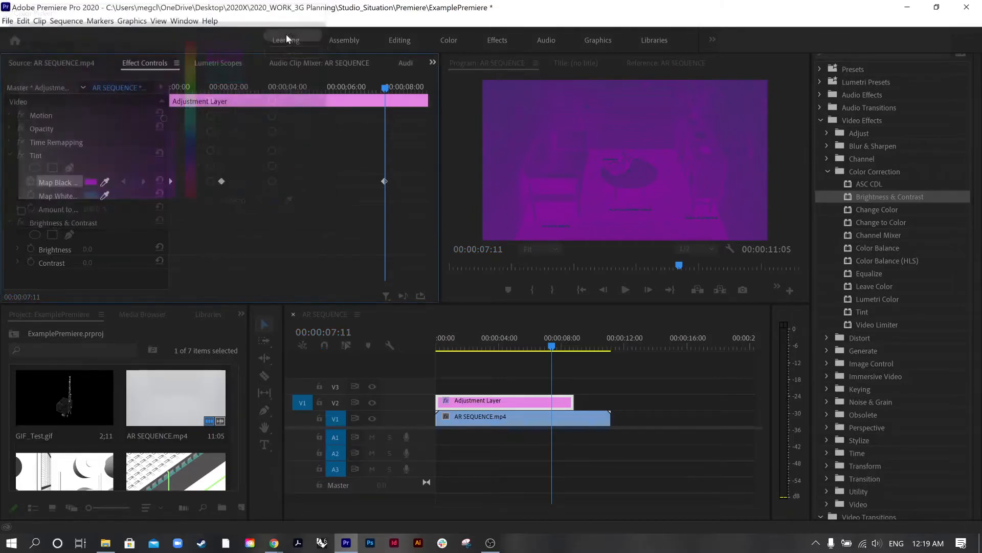
pyautogui.click(91, 195)
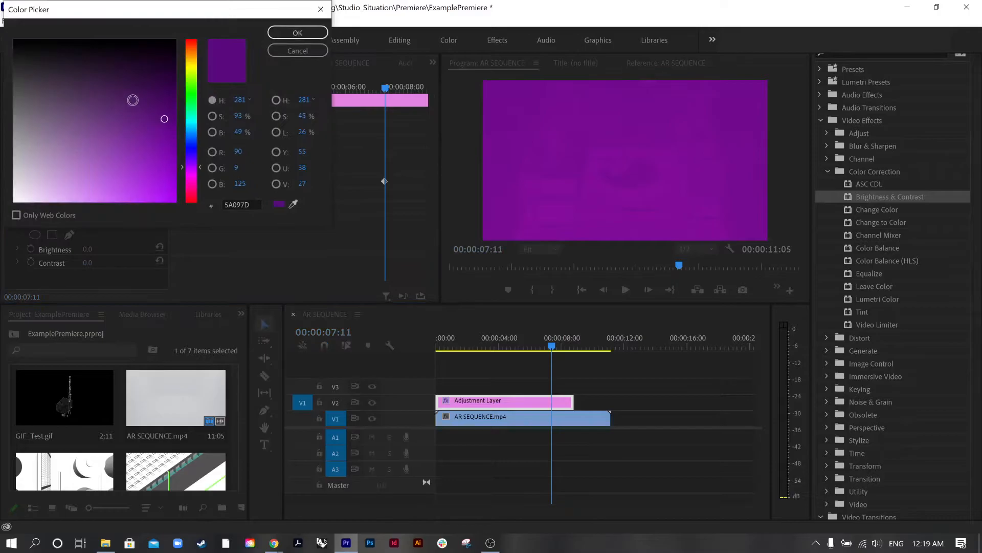
pyautogui.moveTo(131, 107); pyautogui.dragTo(161, 24)
pyautogui.click(298, 34)
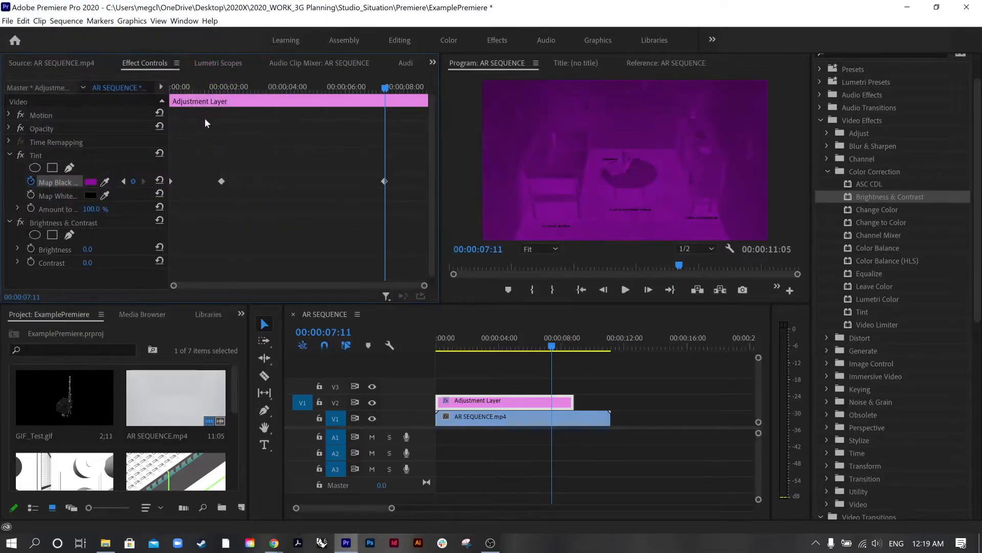
# Step: Set the Tint effect's Map White color back to near-white
pyautogui.click(89, 196)
pyautogui.moveTo(56, 176); pyautogui.dragTo(14, 203)
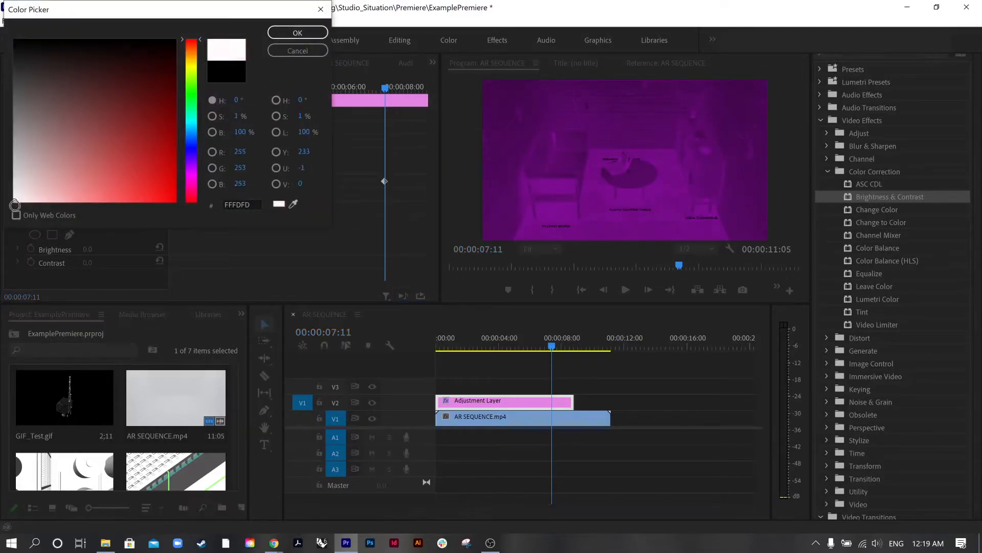
pyautogui.click(288, 35)
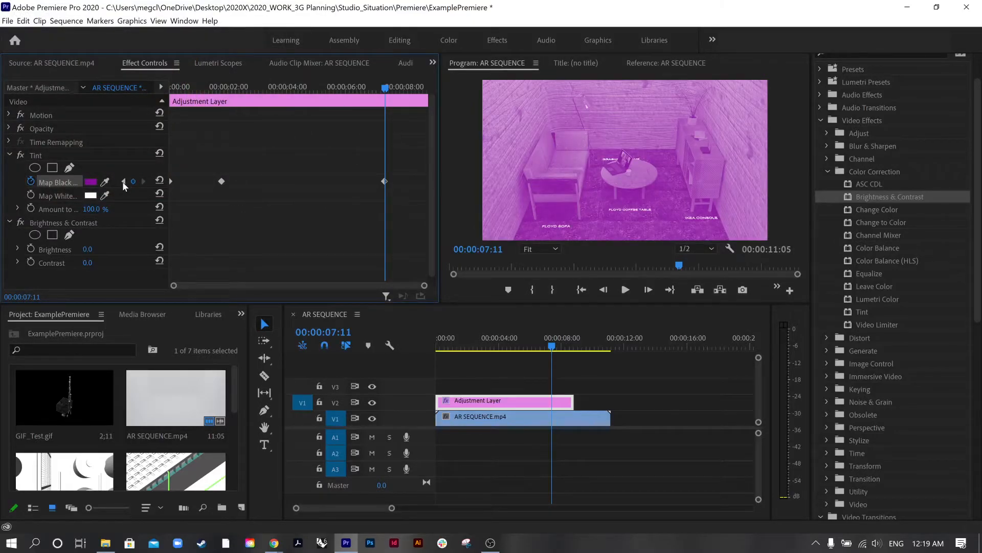
# Step: Turn on keyframing for the Map White color at 00:00:00:00
pyautogui.click(221, 182)
pyautogui.moveTo(385, 89); pyautogui.dragTo(214, 89)
pyautogui.press('Home')
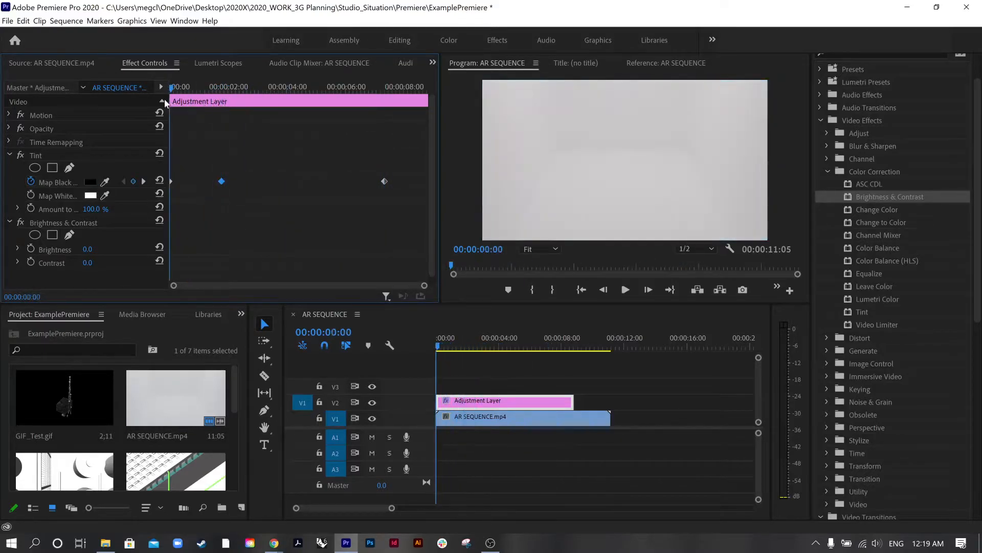
pyautogui.click(31, 197)
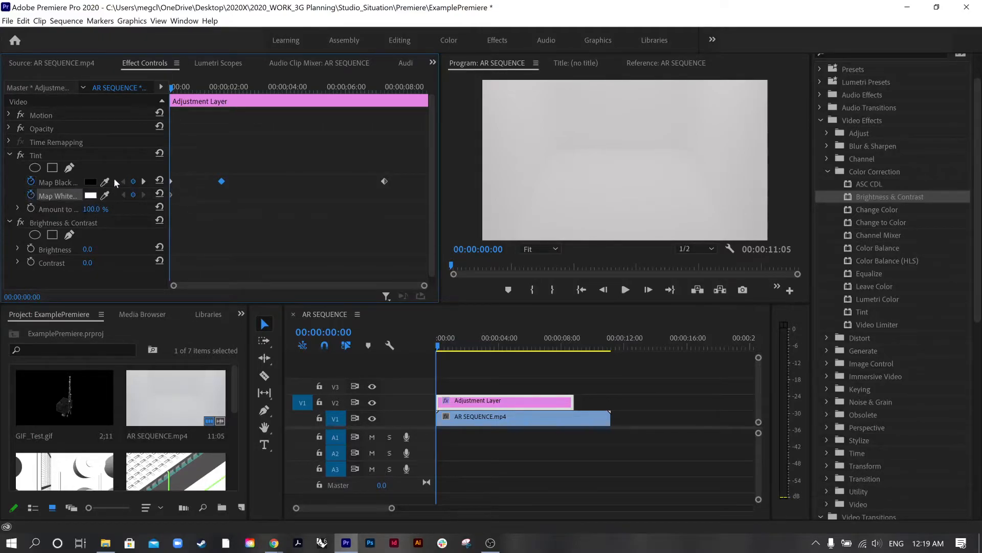
# Step: Shift the middle Map Black keyframe to about 00:00:01:26 and add a black Map White keyframe at that time
pyautogui.moveTo(222, 182); pyautogui.dragTo(224, 182)
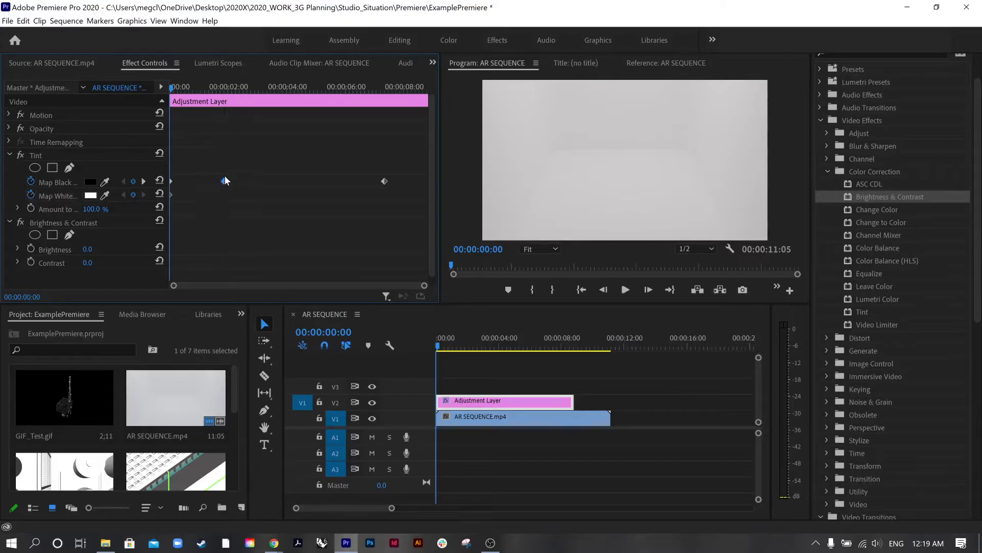
pyautogui.moveTo(220, 87); pyautogui.dragTo(224, 88)
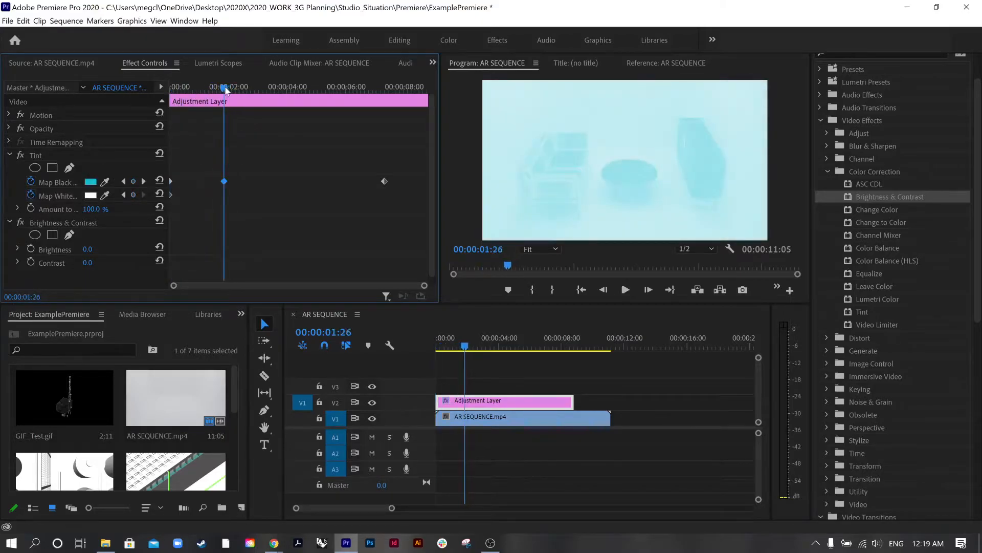
pyautogui.click(90, 195)
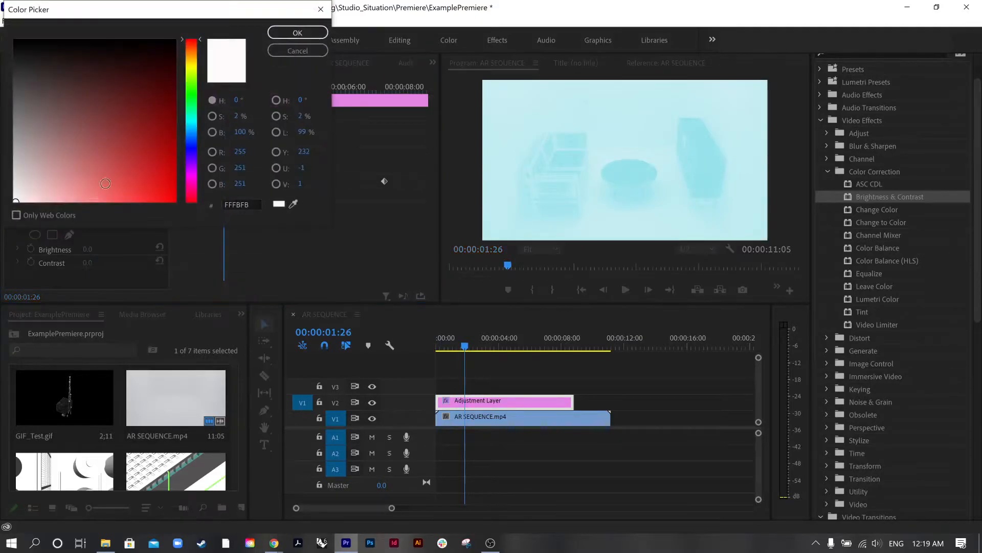
pyautogui.click(281, 32)
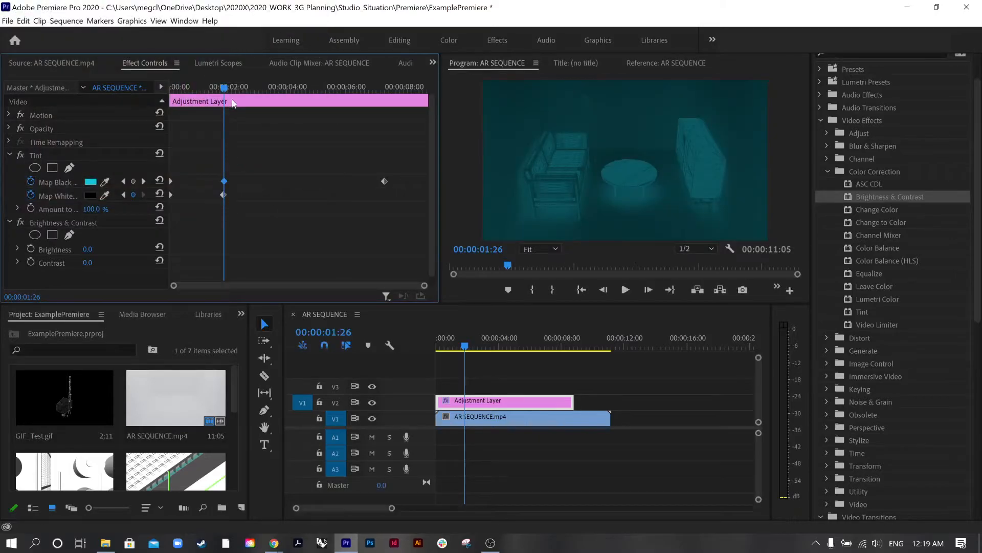
# Step: Preview the tint at 00:00:06:20 and check the interpolation options of the middle Map Black keyframe
pyautogui.moveTo(226, 90); pyautogui.dragTo(365, 88)
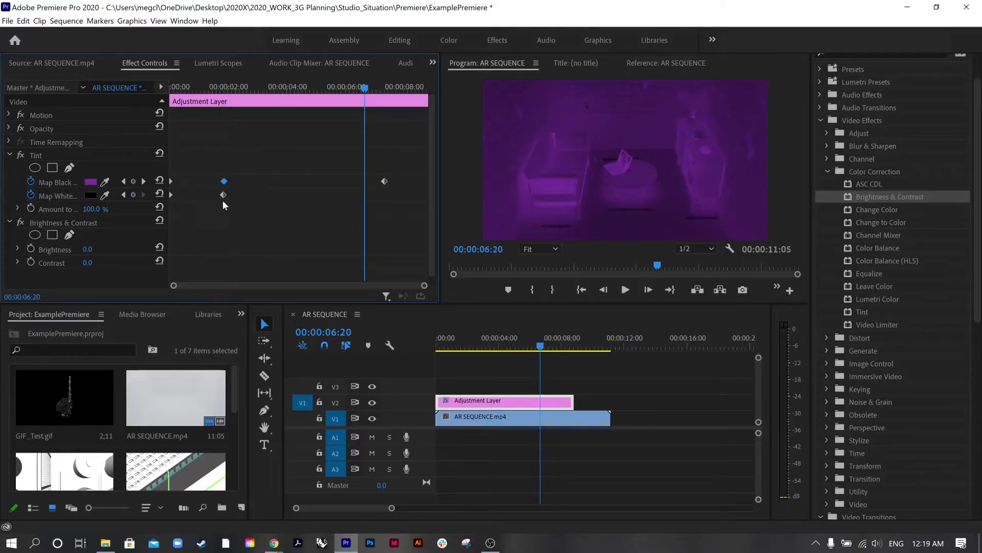
pyautogui.scroll(-1, 352, 164)
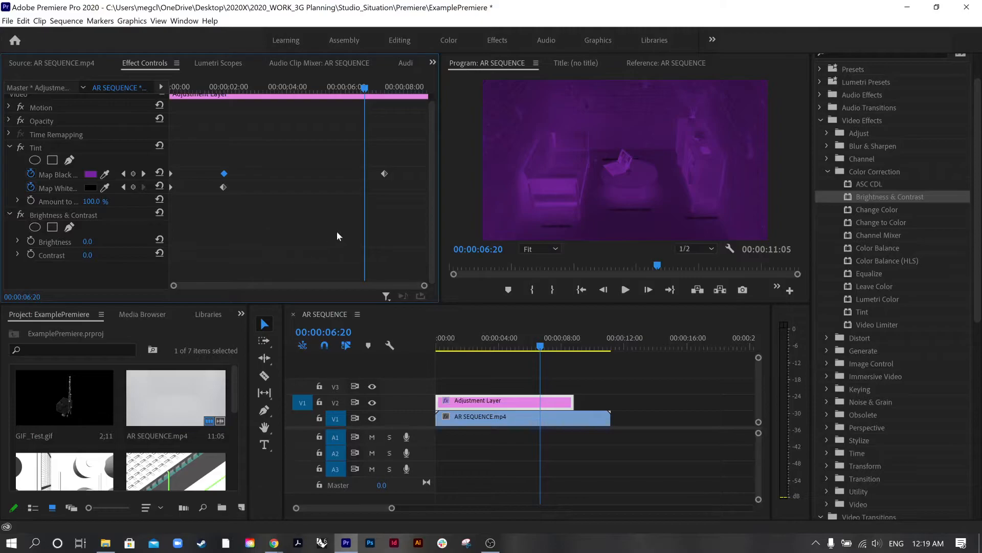
pyautogui.rightClick(225, 175)
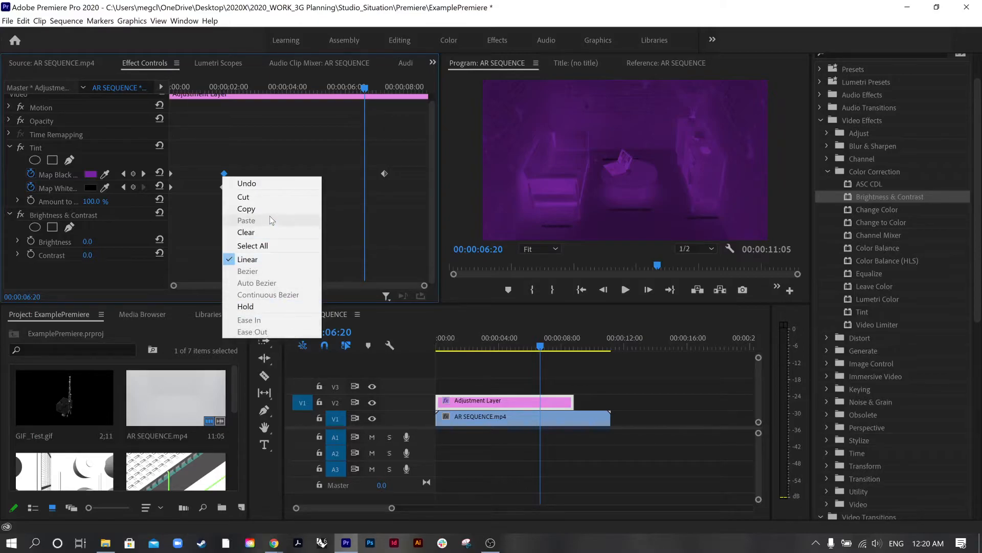
pyautogui.click(343, 170)
# Step: Add a Time Remapping Speed keyframe to the Adjustment Layer at 00:00:06:01 and check its interpolation options
pyautogui.click(8, 134)
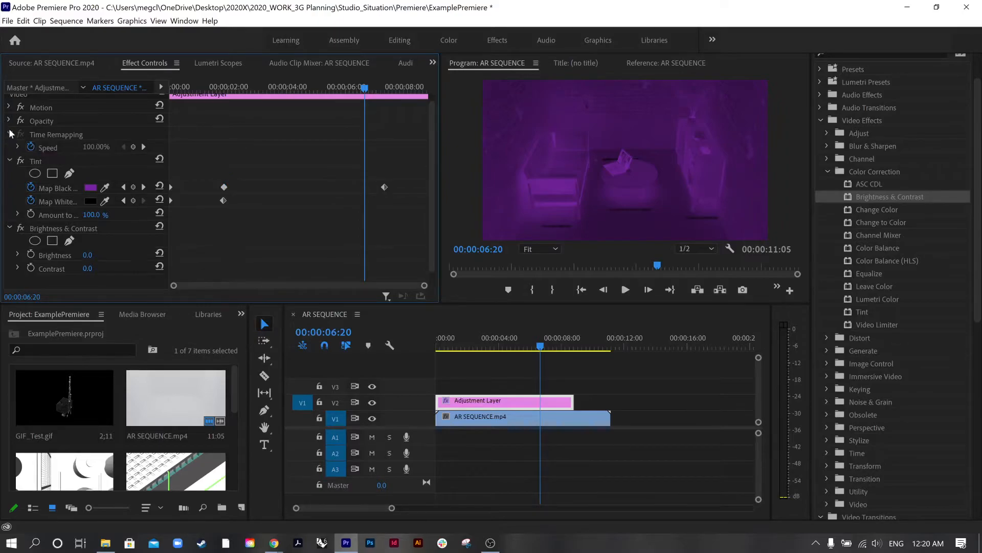
pyautogui.moveTo(367, 89); pyautogui.dragTo(336, 99)
pyautogui.moveTo(330, 97); pyautogui.dragTo(347, 98)
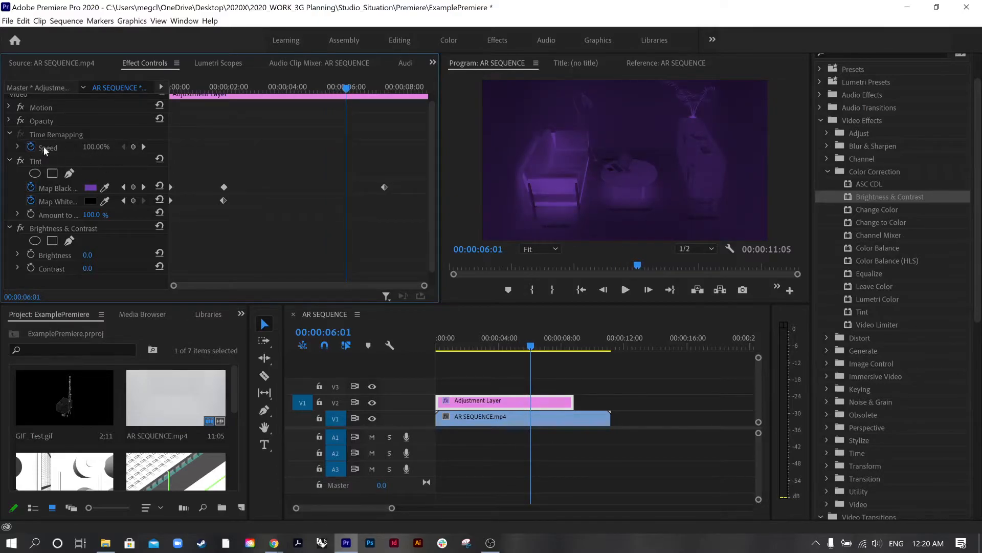
pyautogui.click(133, 147)
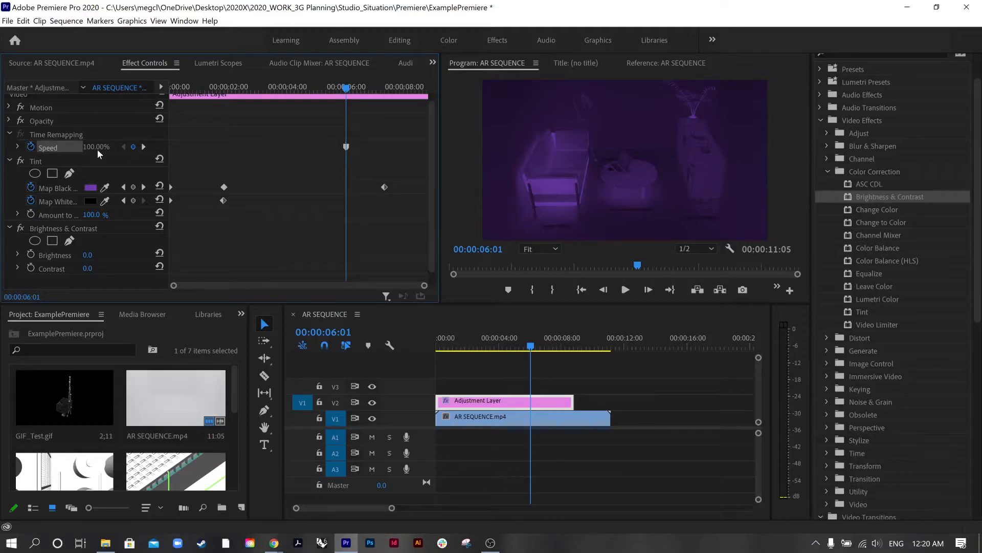
pyautogui.rightClick(346, 147)
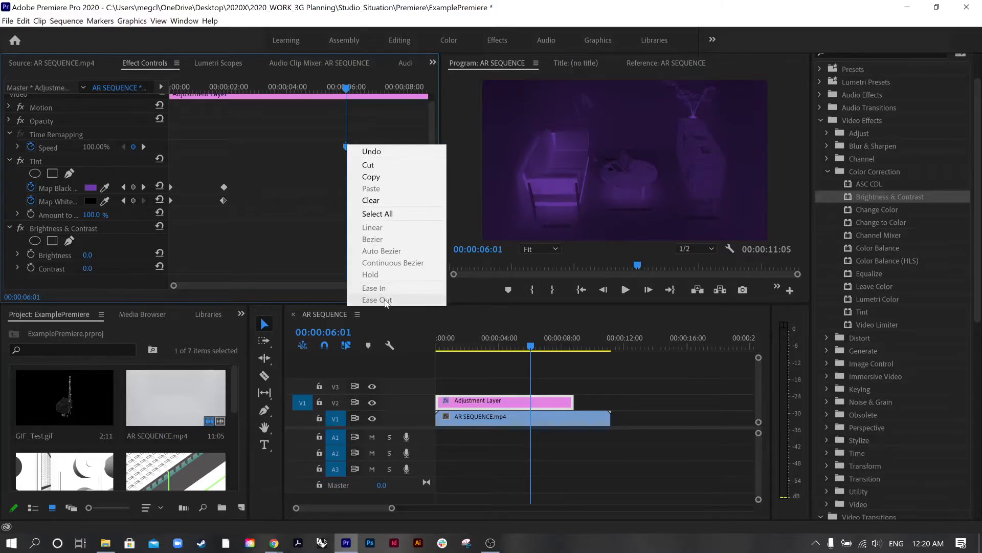
pyautogui.click(172, 143)
pyautogui.click(143, 147)
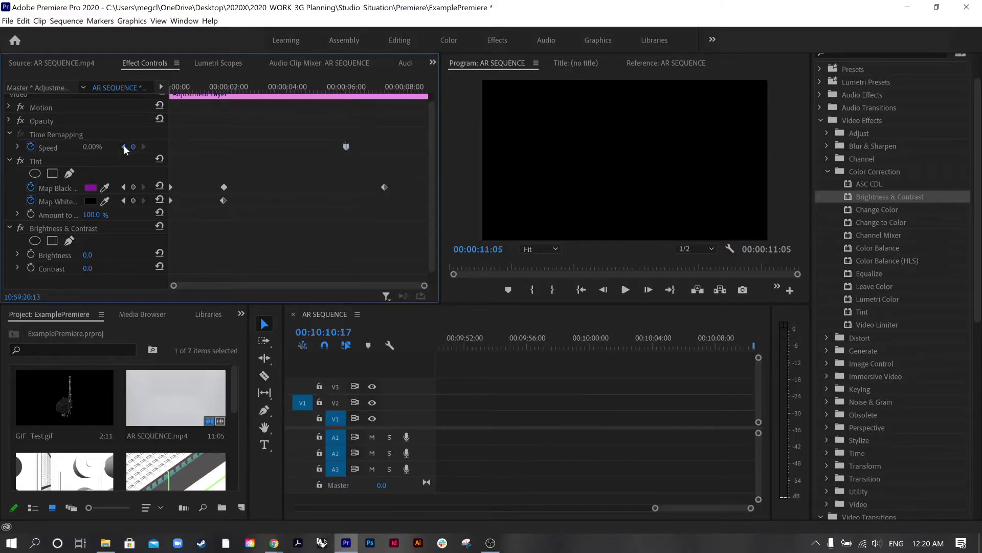
pyautogui.click(123, 147)
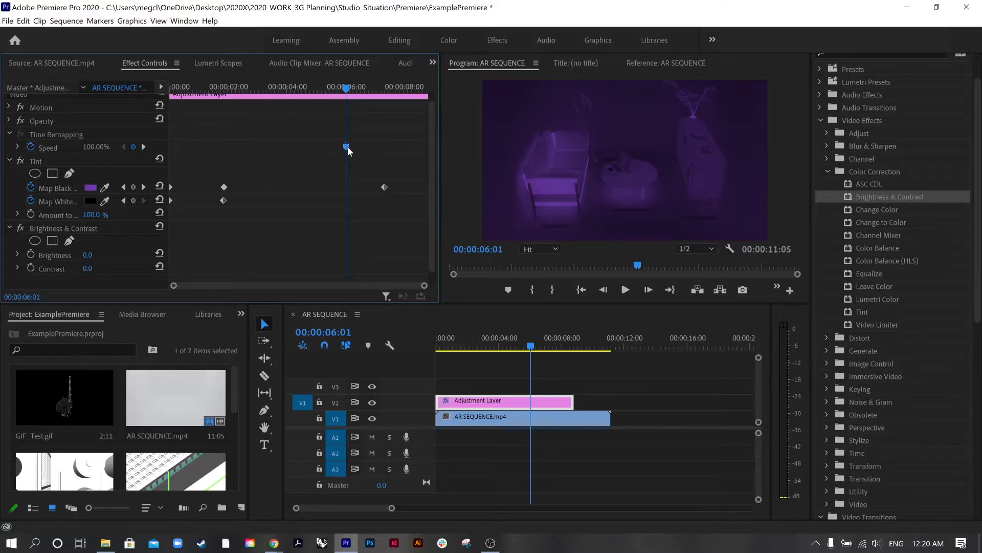
# Step: Start turning off Speed keyframing, cancel the keyframe deletion and collapse the Time Remapping settings
pyautogui.click(31, 147)
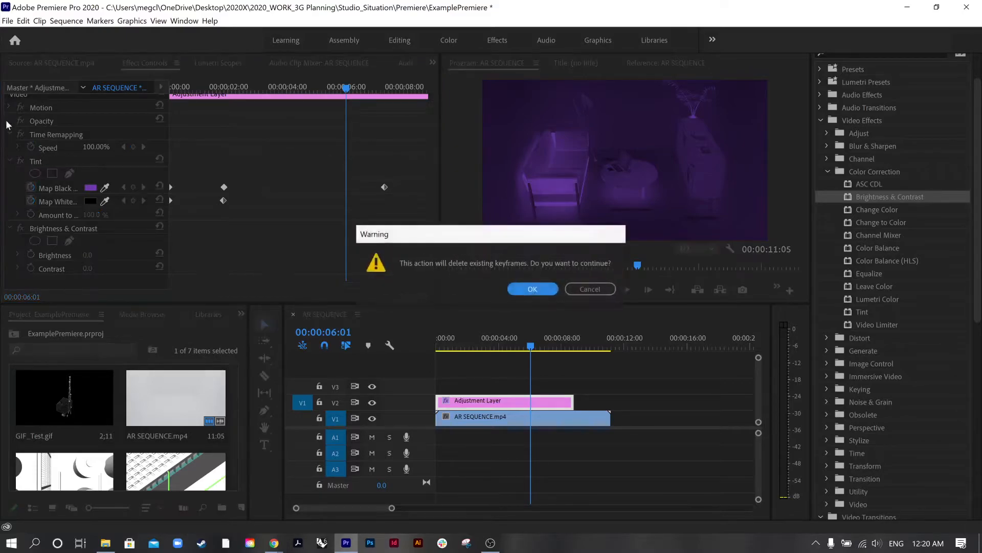
pyautogui.click(590, 288)
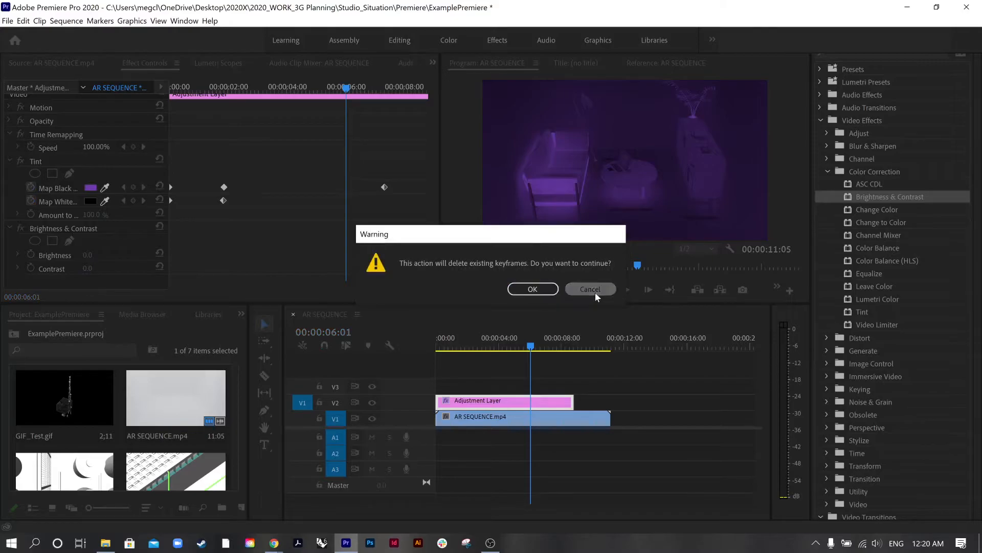
pyautogui.click(10, 134)
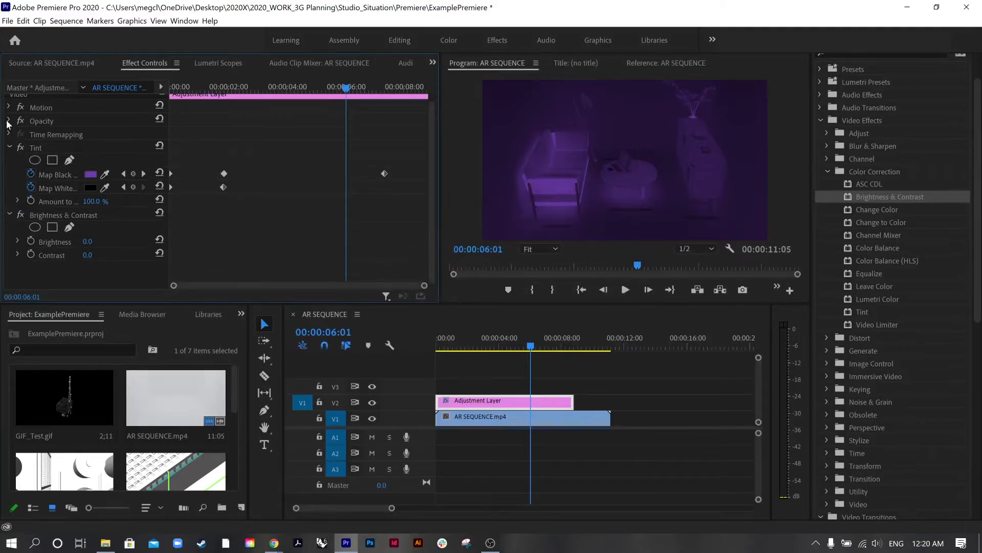
# Step: Turn on Opacity keyframing for the Adjustment Layer at 00:00:06:01 and set that keyframe to 50%
pyautogui.click(9, 121)
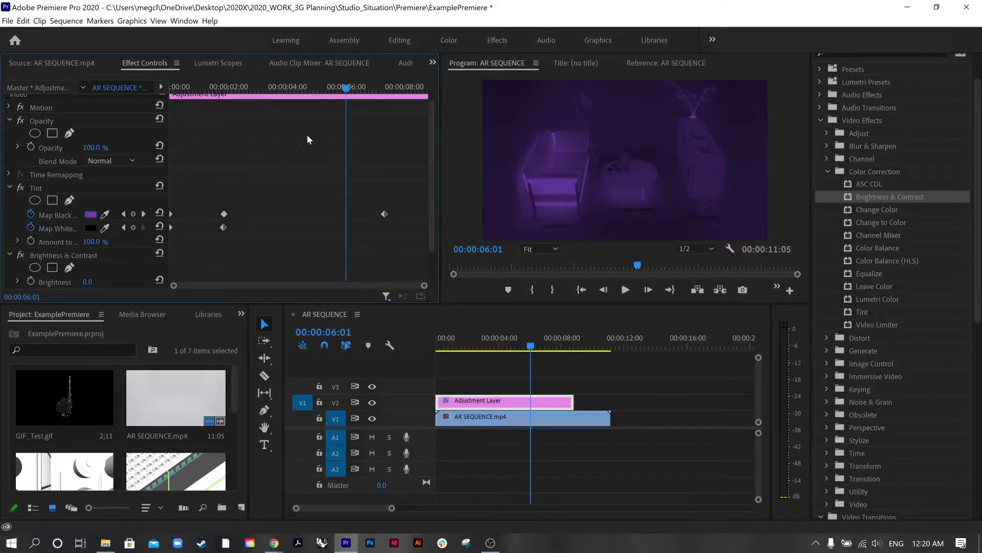
pyautogui.click(32, 147)
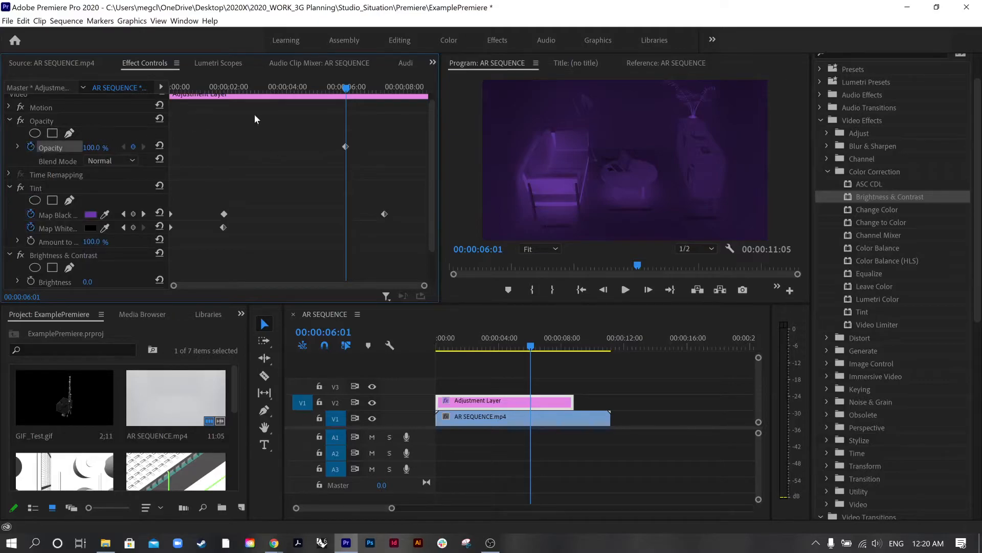
pyautogui.click(113, 147)
pyautogui.write('50.0')
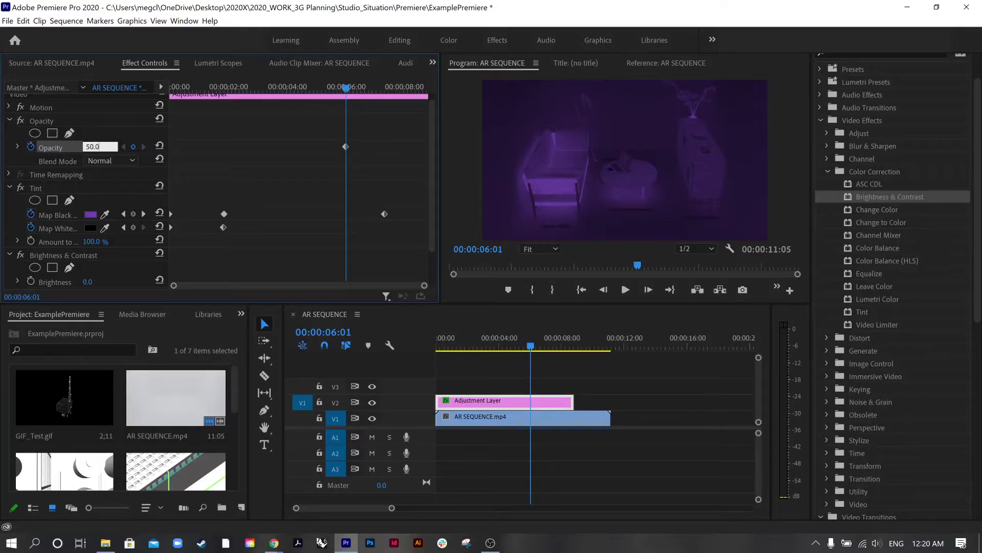
pyautogui.press('Return')
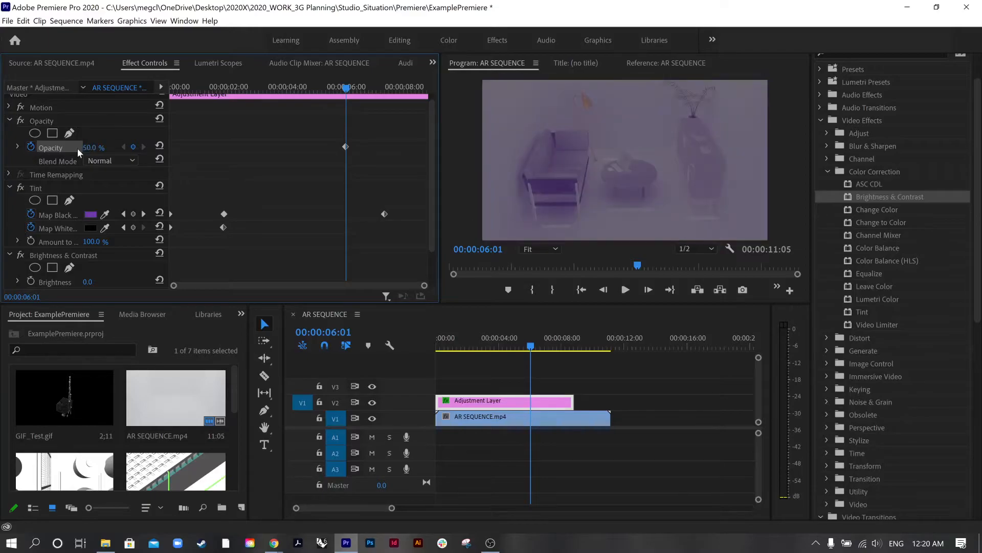
# Step: Add an Opacity keyframe of 100% at 00:00:00:00
pyautogui.click(346, 147)
pyautogui.moveTo(176, 85); pyautogui.dragTo(170, 87)
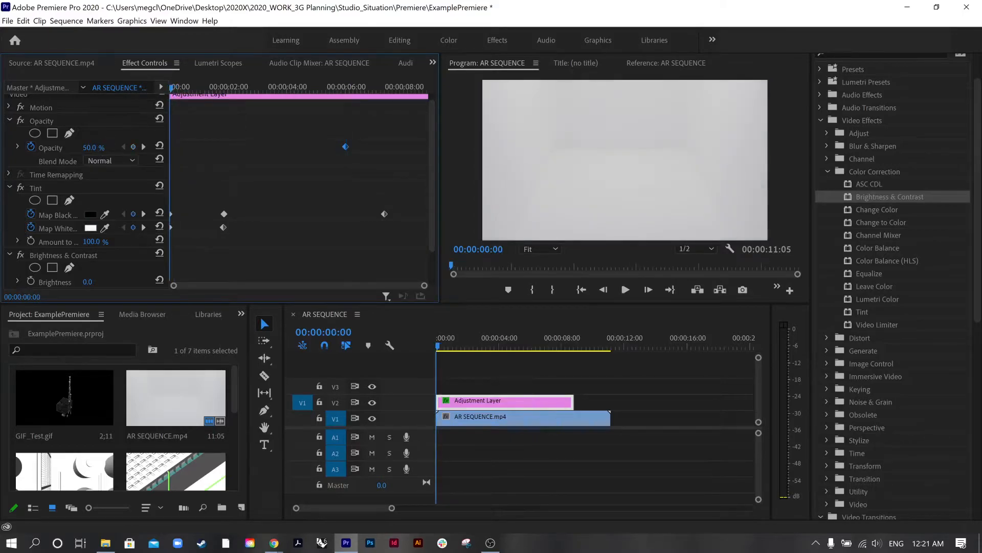
pyautogui.click(113, 148)
pyautogui.write('100')
pyautogui.press('Return')
# Step: Try Continuous Bezier and Linear interpolation on the 00:00:06:01 Opacity keyframe and settle on Auto Bezier
pyautogui.click(143, 146)
pyautogui.rightClick(346, 148)
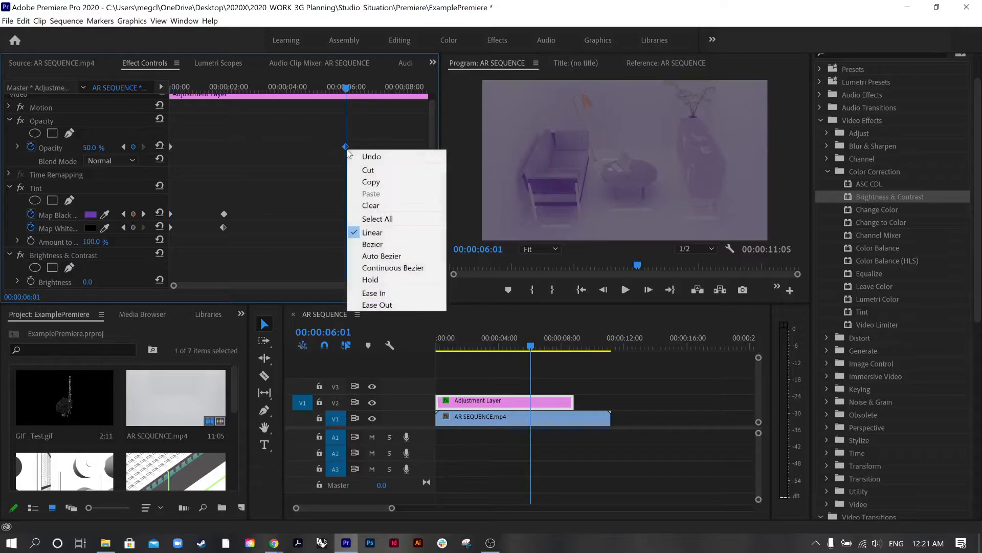
pyautogui.click(392, 257)
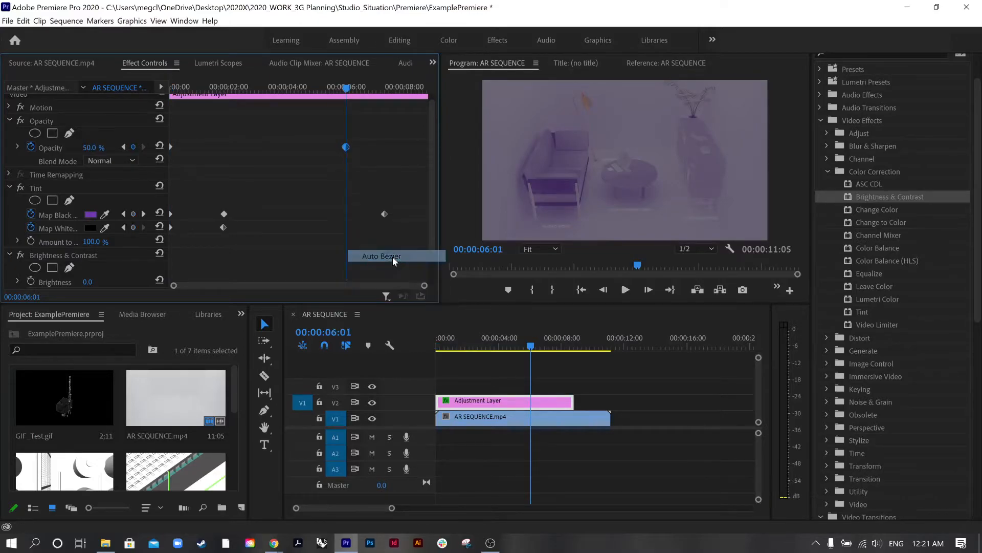
pyautogui.rightClick(346, 148)
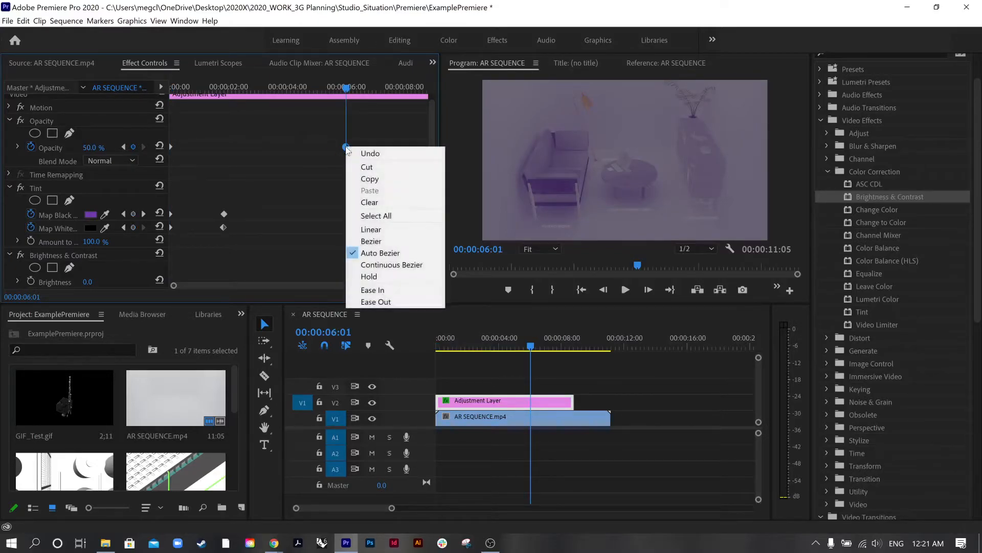
pyautogui.click(368, 264)
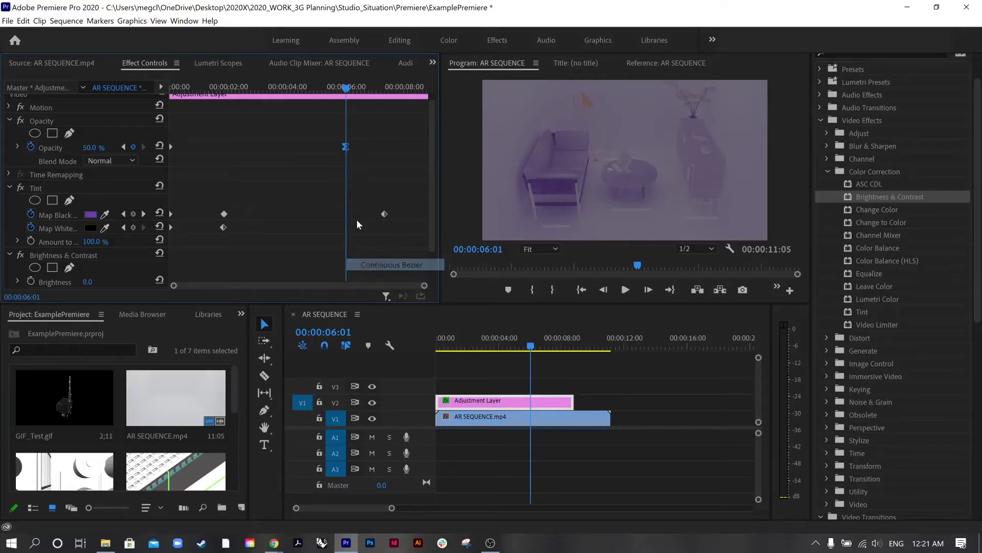
pyautogui.rightClick(346, 148)
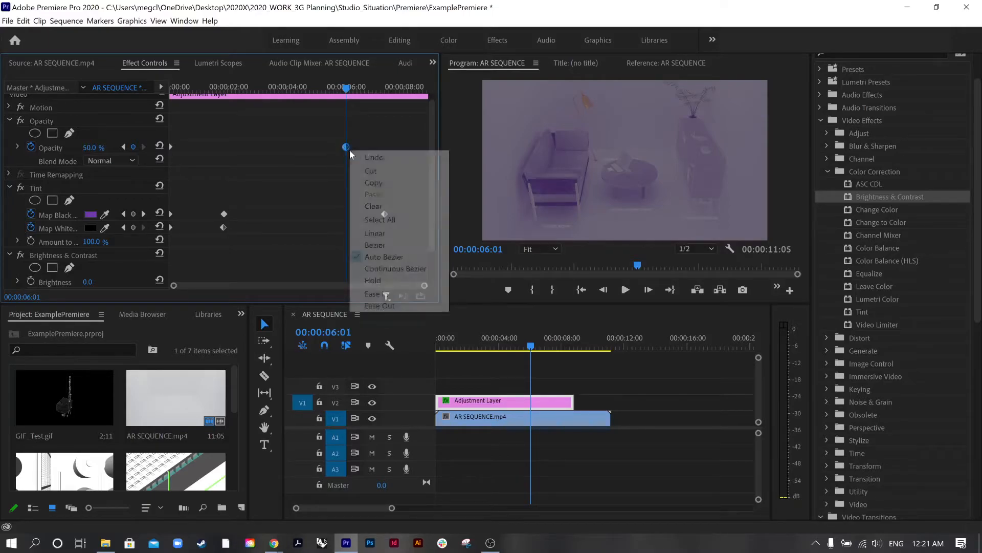
pyautogui.click(386, 237)
pyautogui.rightClick(346, 147)
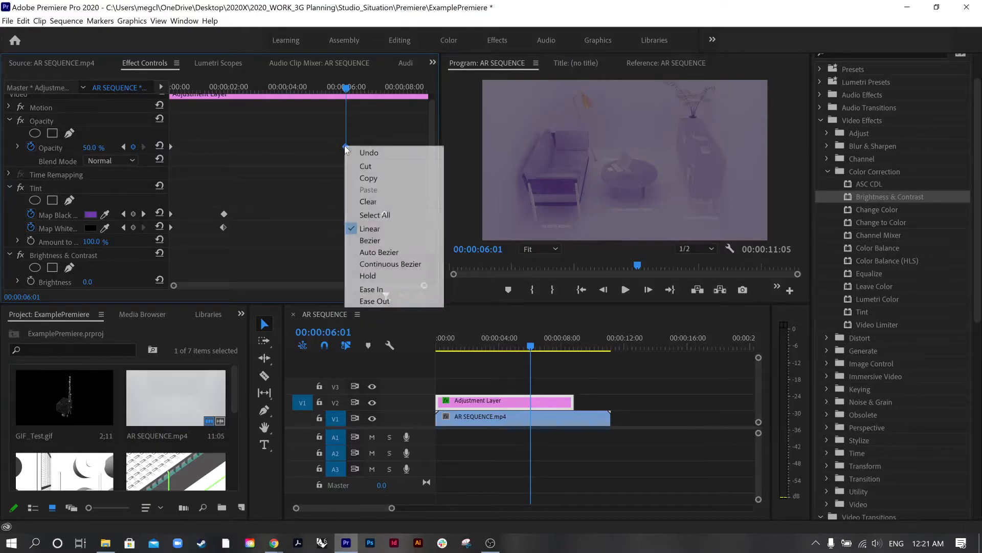
pyautogui.click(379, 252)
# Step: Extend the Adjustment Layer to the end of AR SEQUENCE.mp4 and preview the animated effect
pyautogui.moveTo(346, 92); pyautogui.dragTo(390, 109)
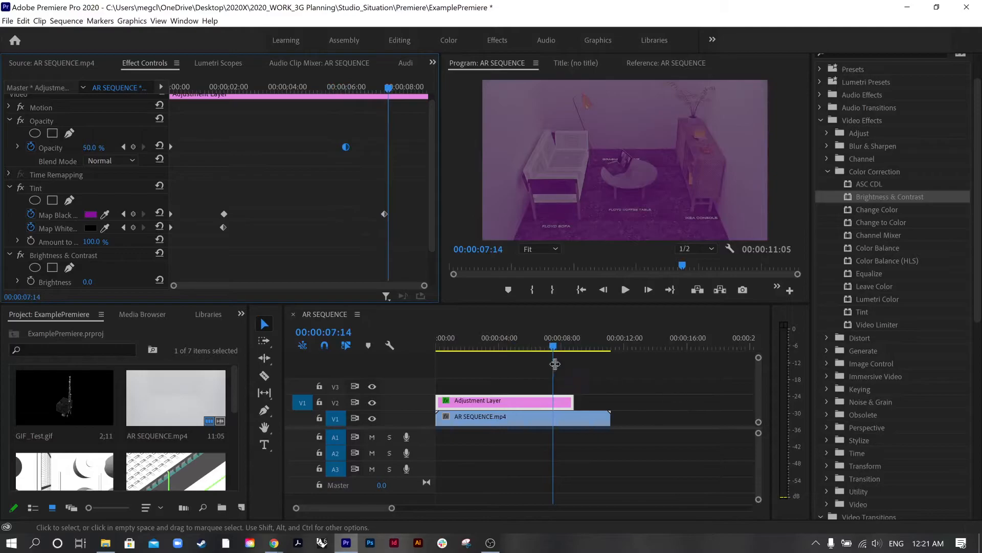
pyautogui.moveTo(552, 343); pyautogui.dragTo(525, 353)
pyautogui.moveTo(570, 401); pyautogui.dragTo(609, 401)
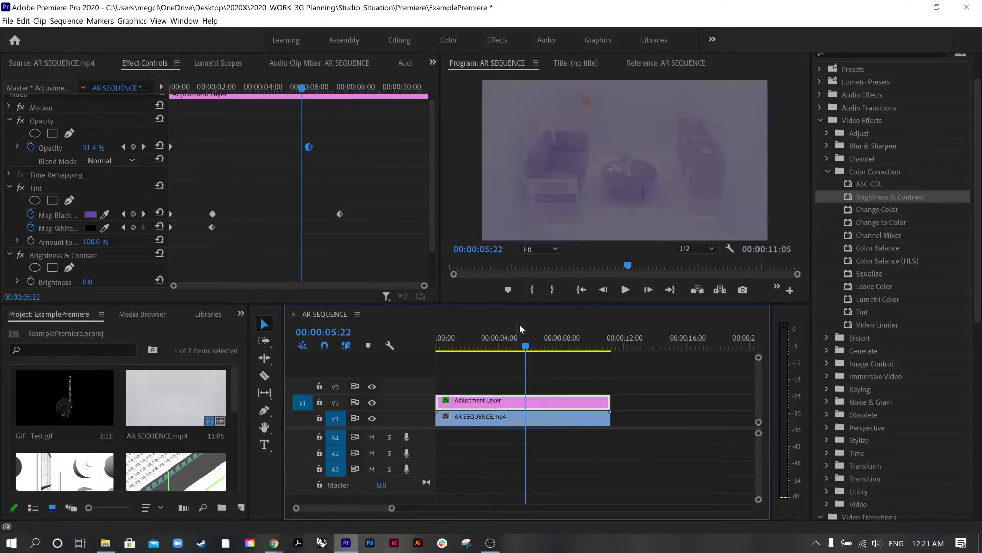
pyautogui.click(605, 352)
pyautogui.moveTo(557, 354); pyautogui.dragTo(580, 372)
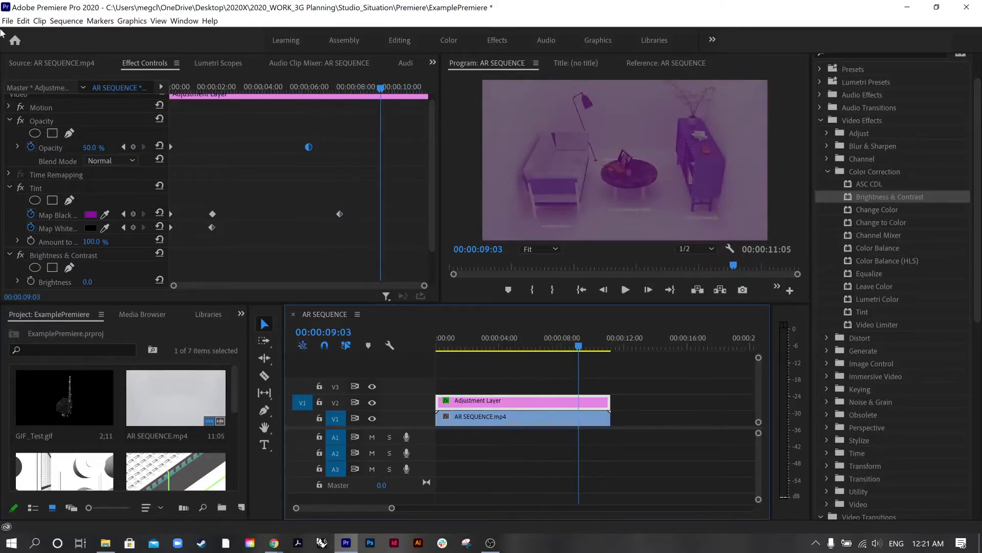
# Step: Undo the Adjustment Layer's extension and delete all clips from the AR SEQUENCE timeline
pyautogui.click(23, 21)
pyautogui.click(41, 29)
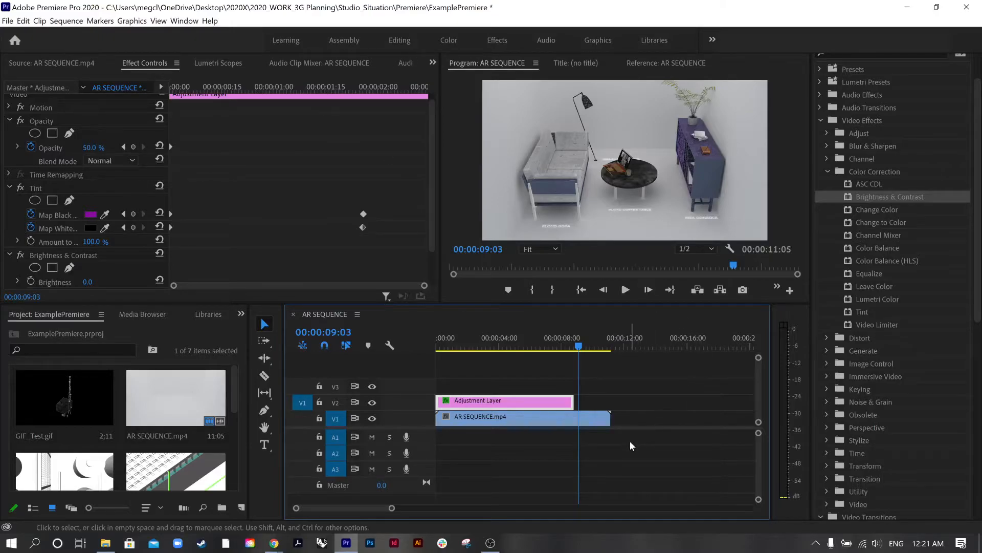
pyautogui.moveTo(630, 443); pyautogui.dragTo(432, 373)
pyautogui.press('Delete')
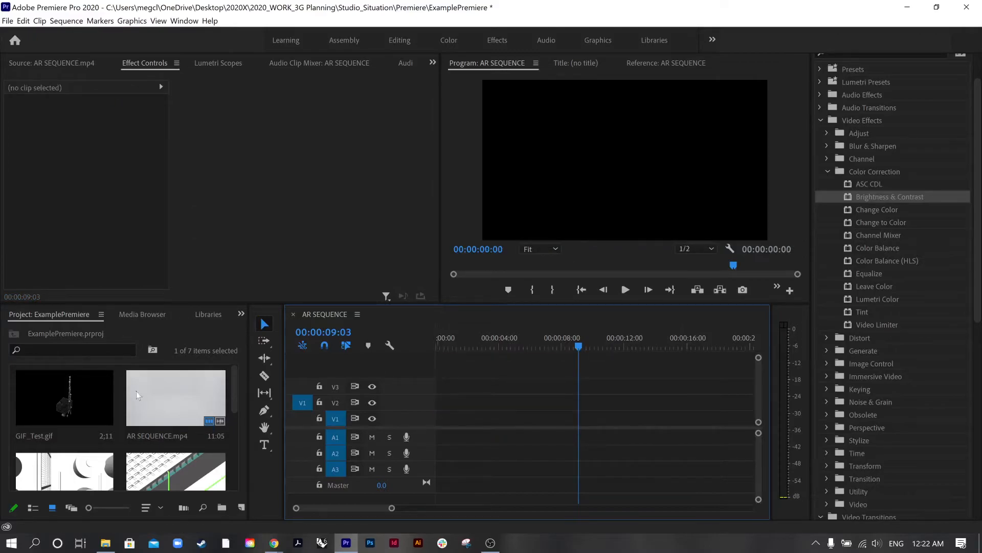
# Step: Load the PC Seminar clip from the project into the Source monitor
pyautogui.scroll(-3, 80, 406)
pyautogui.click(63, 387)
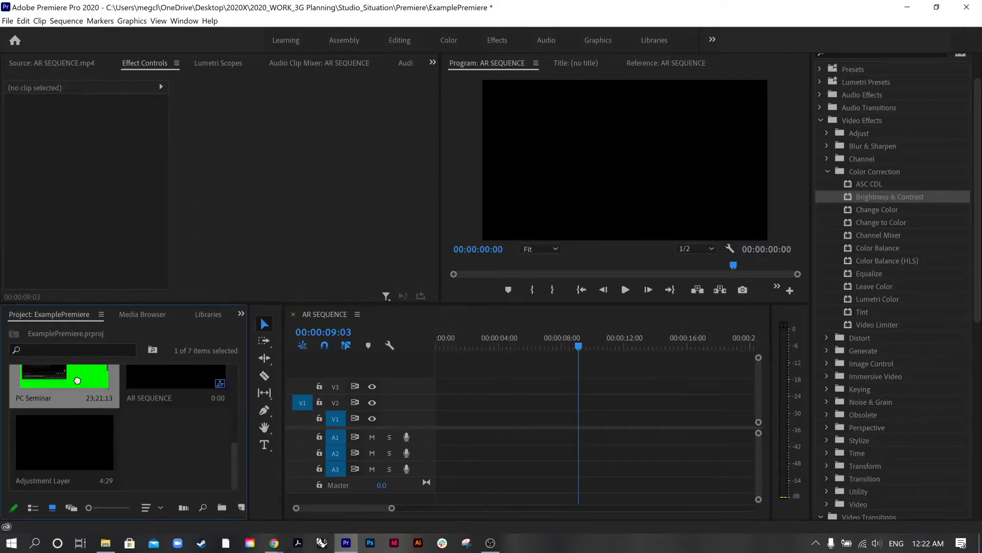
pyautogui.click(39, 64)
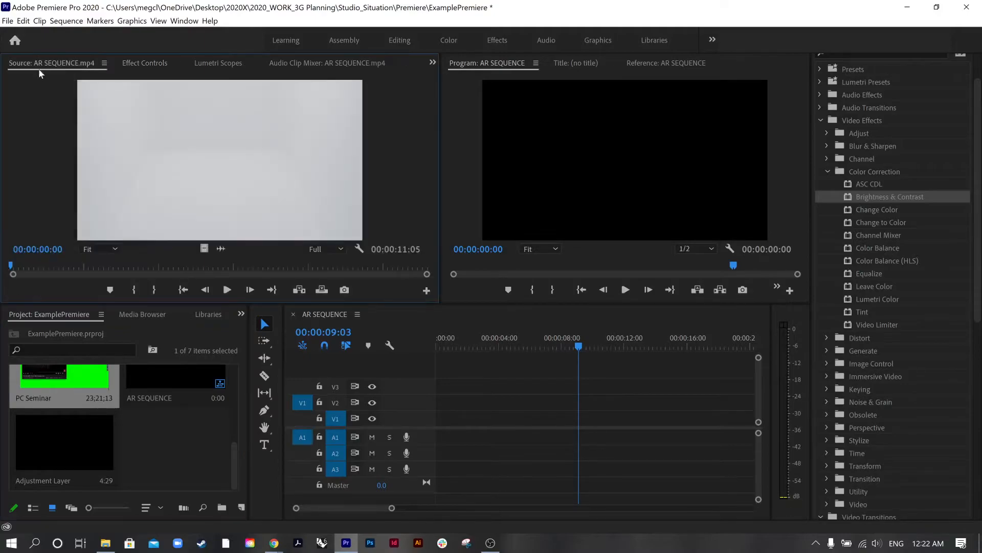
pyautogui.moveTo(107, 385); pyautogui.dragTo(265, 184)
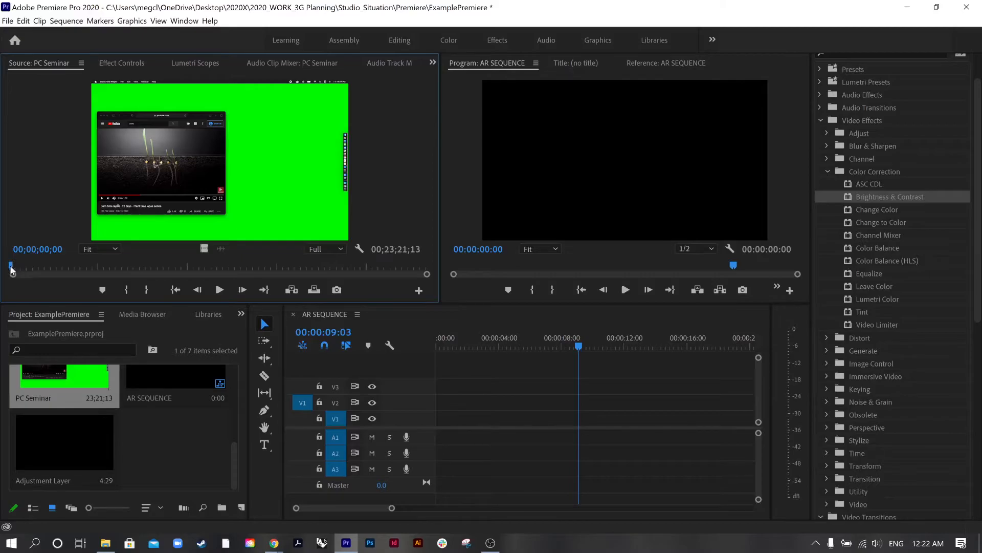
# Step: Mark an In point at 00;00;29;29 on the PC Seminar source clip
pyautogui.moveTo(10, 267); pyautogui.dragTo(22, 268)
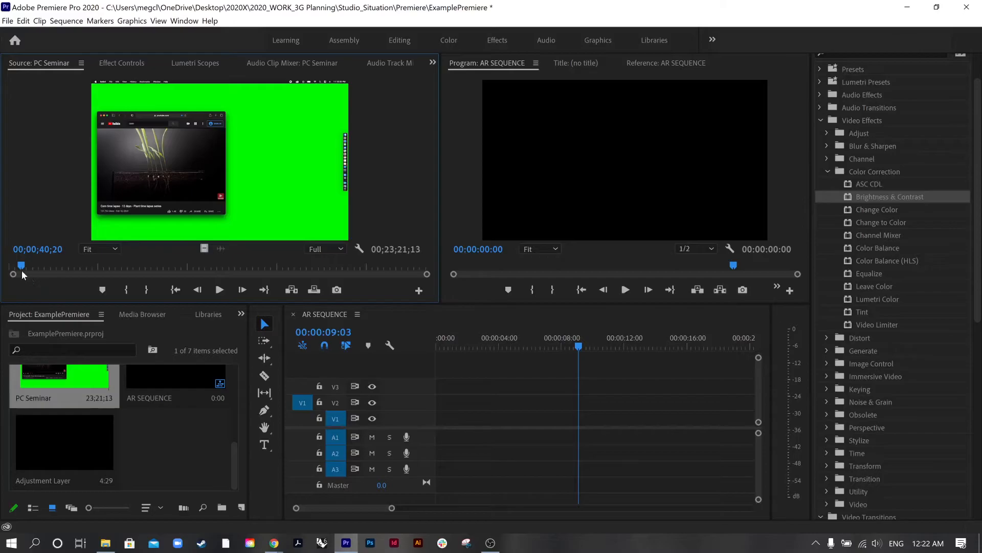
pyautogui.moveTo(22, 270); pyautogui.dragTo(16, 266)
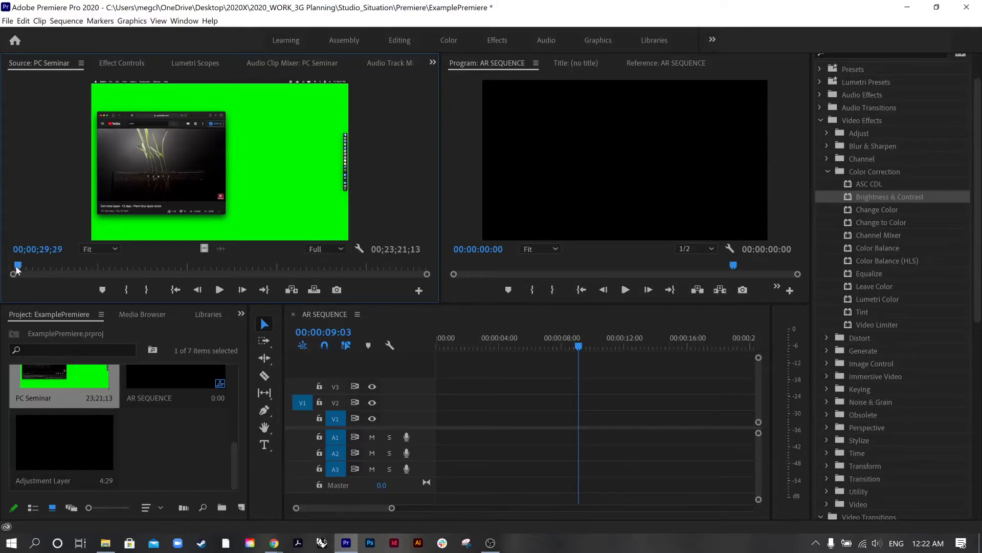
pyautogui.click(129, 289)
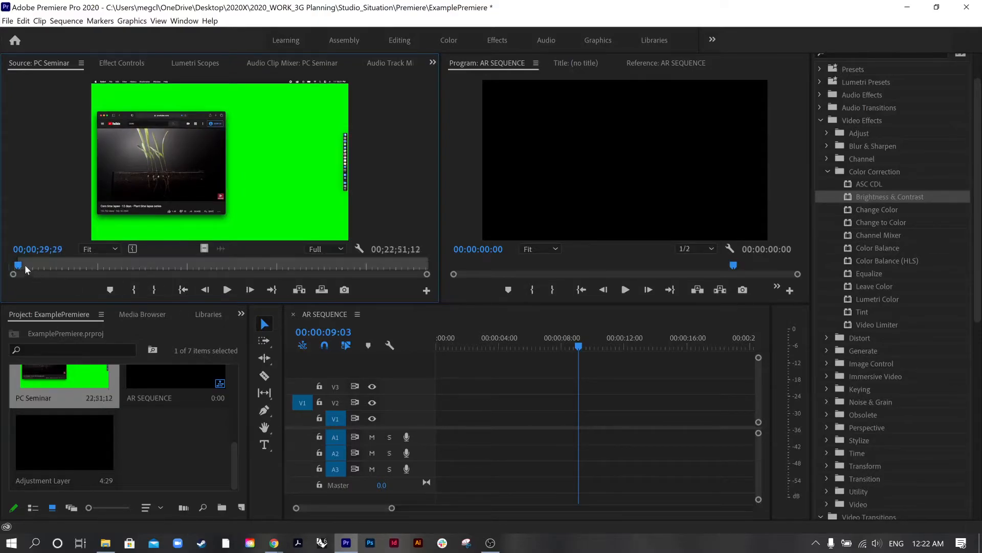
# Step: Mark an Out point at 00;00;55;20 on the PC Seminar source and add the marked green-screen range to the project
pyautogui.moveTo(25, 266); pyautogui.dragTo(28, 265)
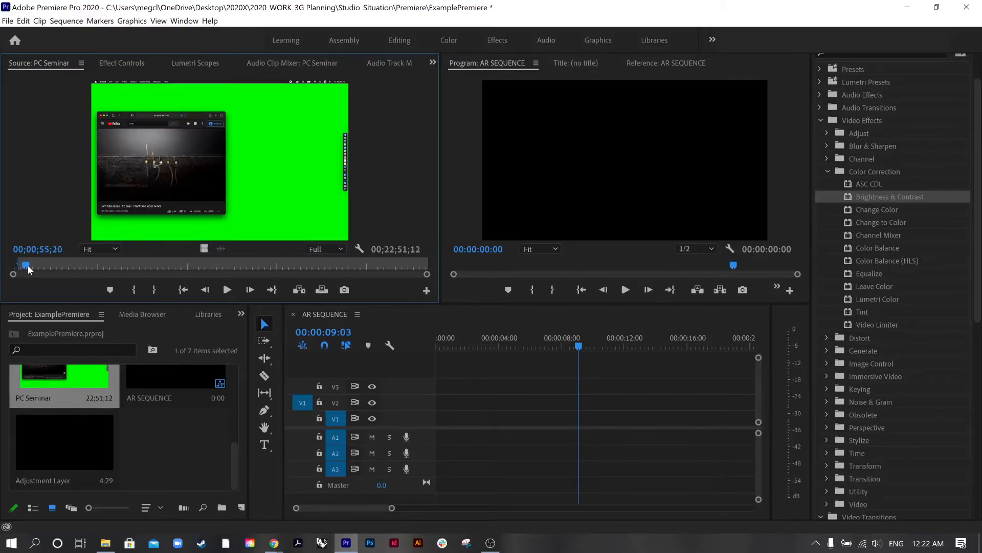
pyautogui.click(155, 289)
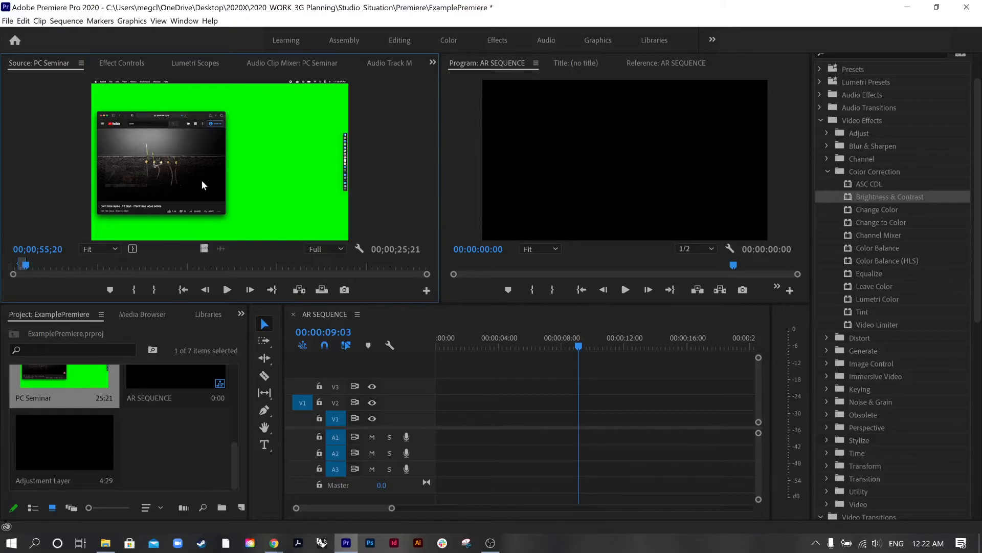
pyautogui.moveTo(196, 191); pyautogui.dragTo(183, 446)
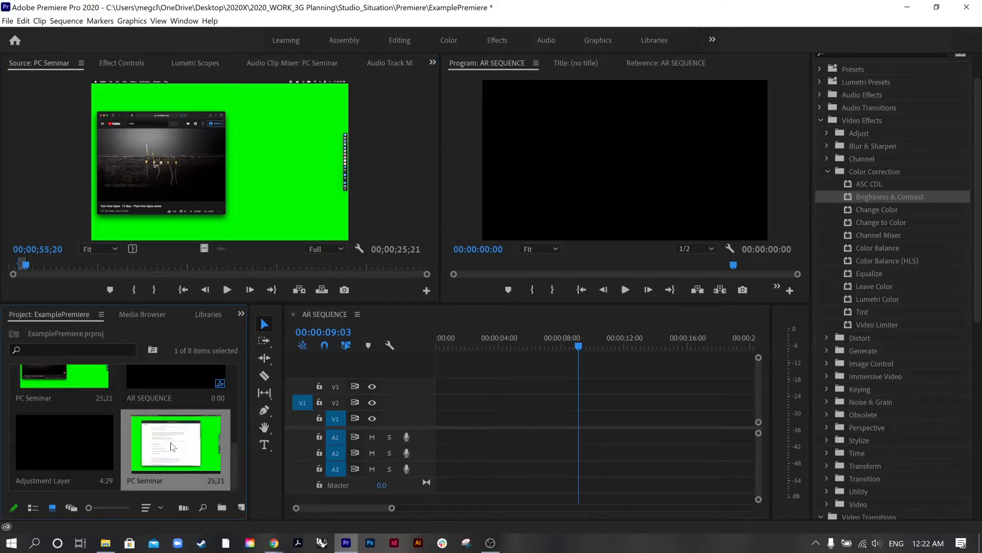
# Step: Place the green-screen PC Seminar clip at the start of AR SEQUENCE, changing the sequence settings to match the clip
pyautogui.moveTo(384, 442); pyautogui.dragTo(433, 417)
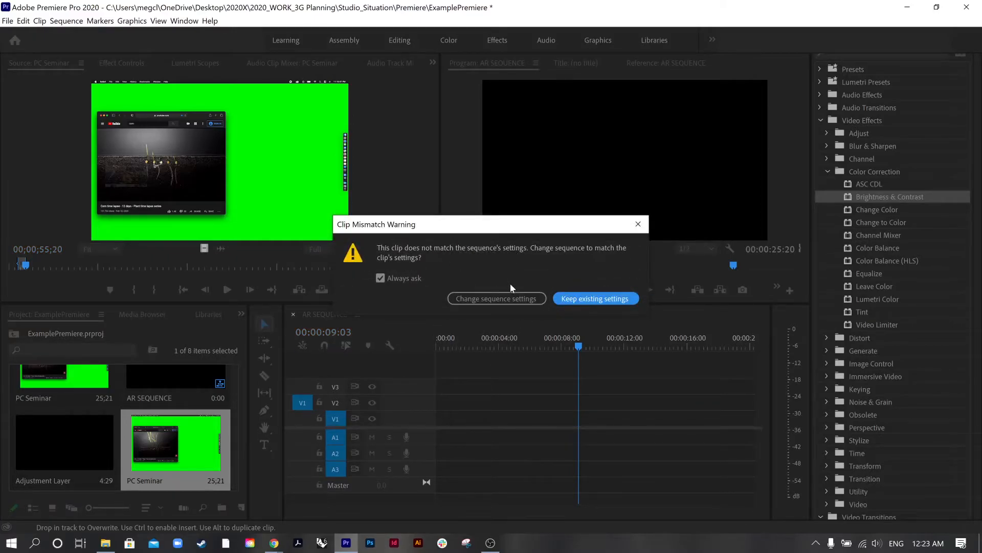
pyautogui.click(515, 301)
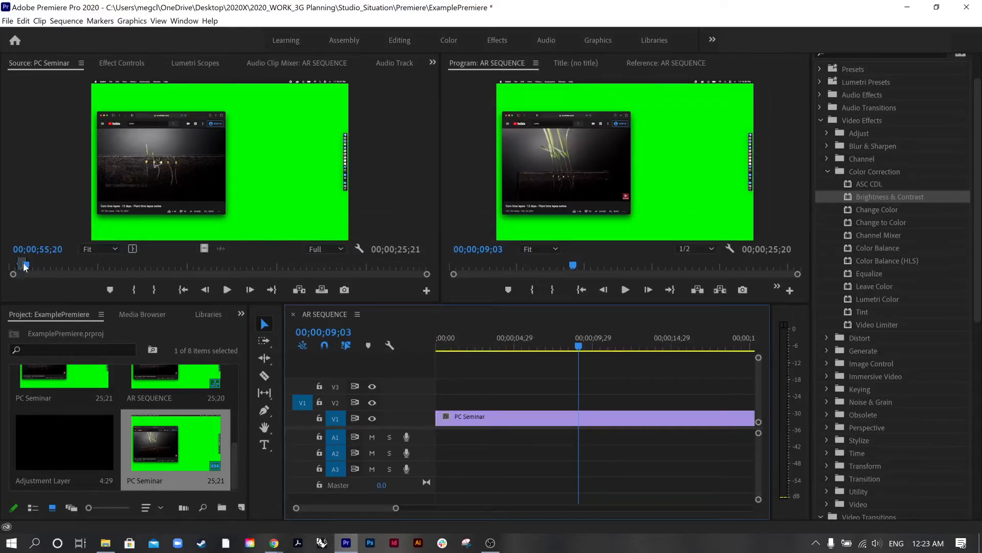
# Step: Mark the cornfield footage from 00;03;21;13 to 00;04;10;22 in the PC Seminar source and add that range to the project
pyautogui.moveTo(24, 266); pyautogui.dragTo(69, 277)
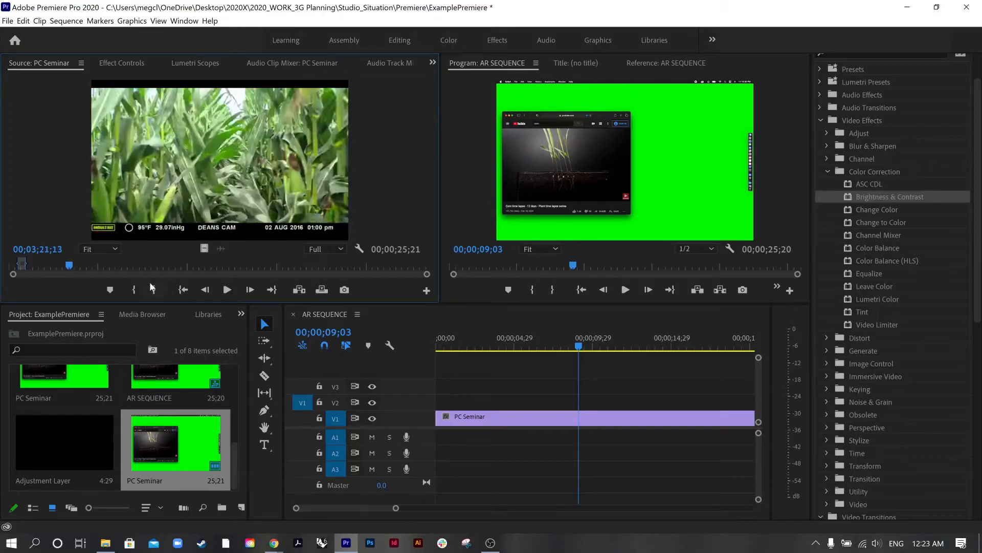
pyautogui.click(140, 293)
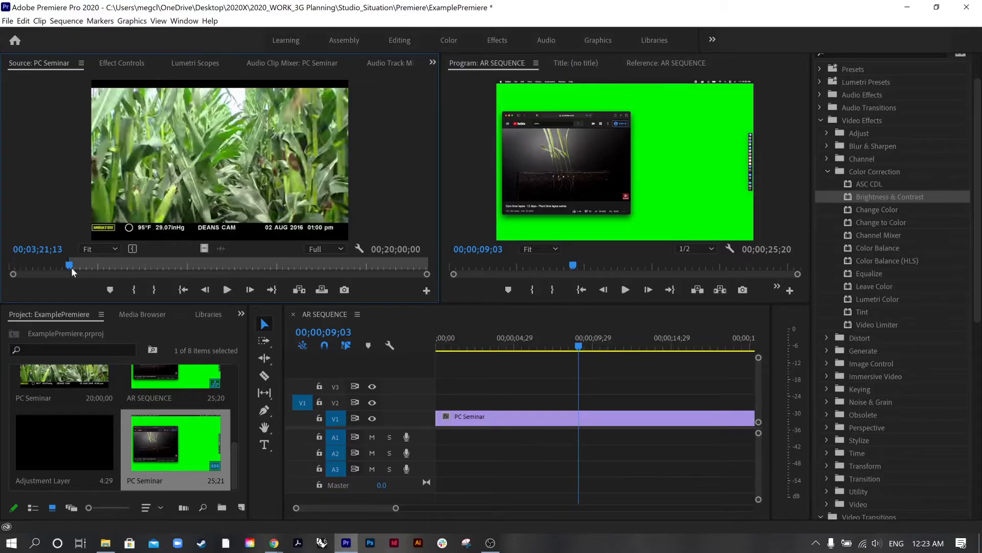
pyautogui.moveTo(69, 265)
pyautogui.mouseDown()
pyautogui.moveTo(96, 268)
pyautogui.moveTo(85, 269)
pyautogui.mouseUp()
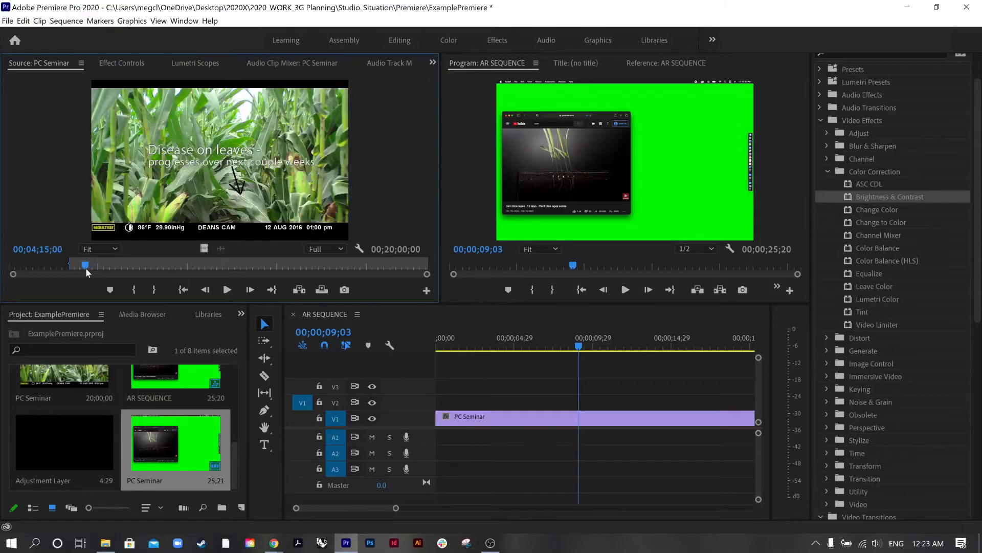
pyautogui.click(154, 289)
pyautogui.moveTo(154, 152); pyautogui.dragTo(228, 425)
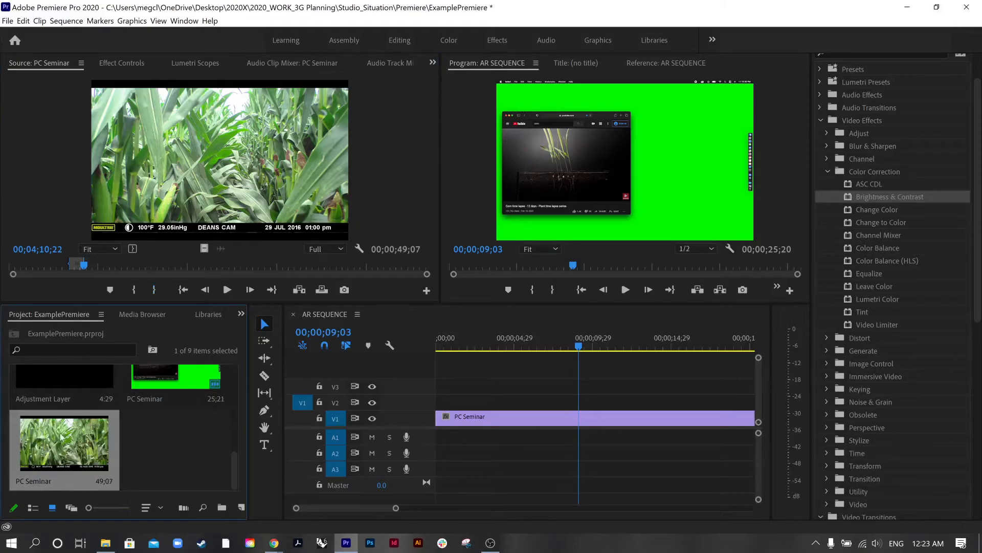
# Step: Stack the green-screen clip on V2 above the cornfield clip on V1, both starting at the beginning of the sequence
pyautogui.moveTo(60, 445); pyautogui.dragTo(485, 395)
pyautogui.moveTo(485, 395); pyautogui.dragTo(456, 425)
pyautogui.press('Home')
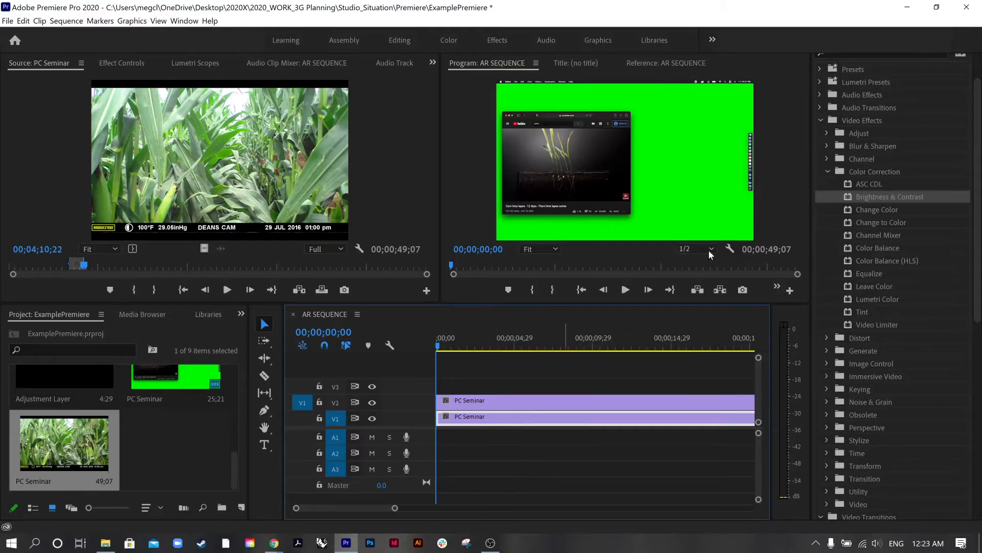
# Step: Apply the Ultra Key effect from the Keying video effects to the green-screen clip on V2
pyautogui.click(827, 171)
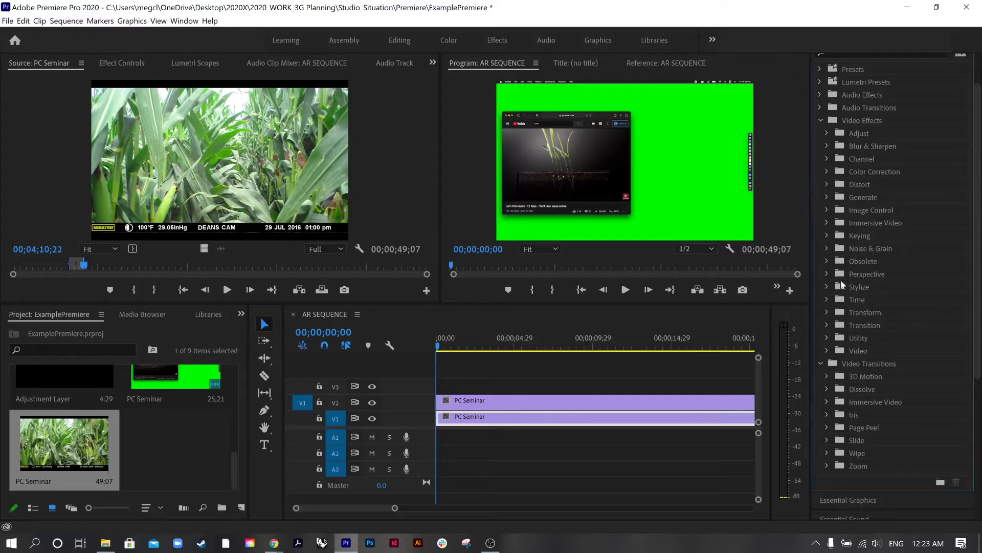
pyautogui.click(827, 324)
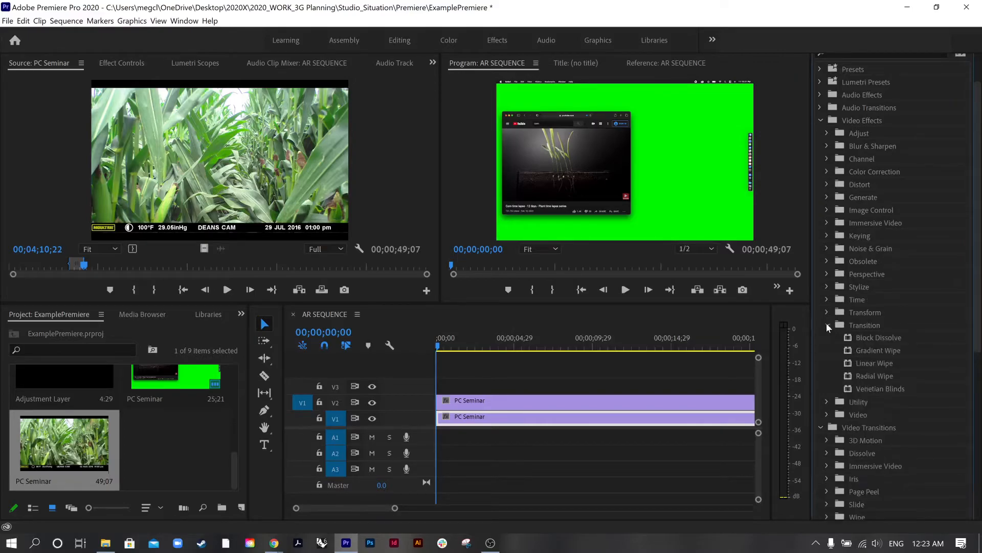
pyautogui.click(826, 312)
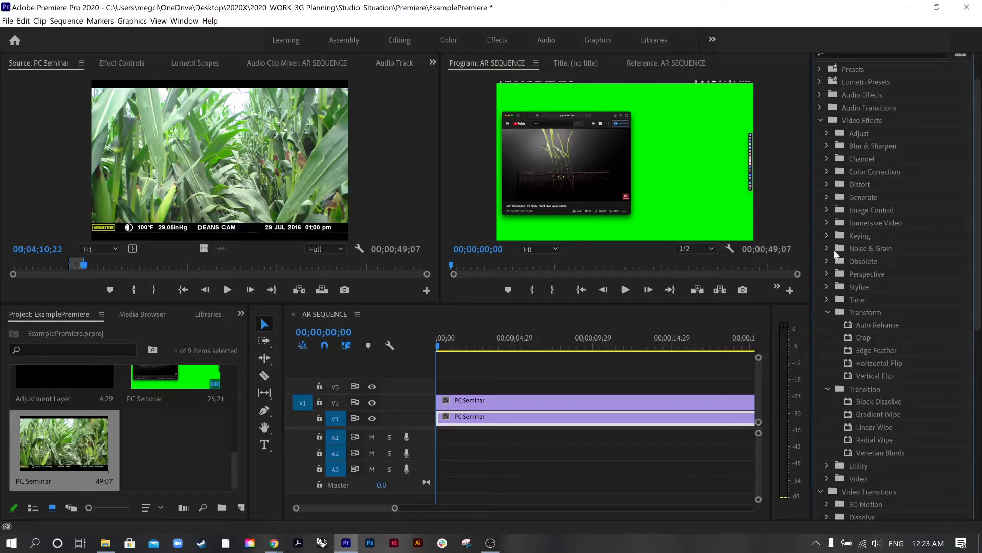
pyautogui.click(828, 236)
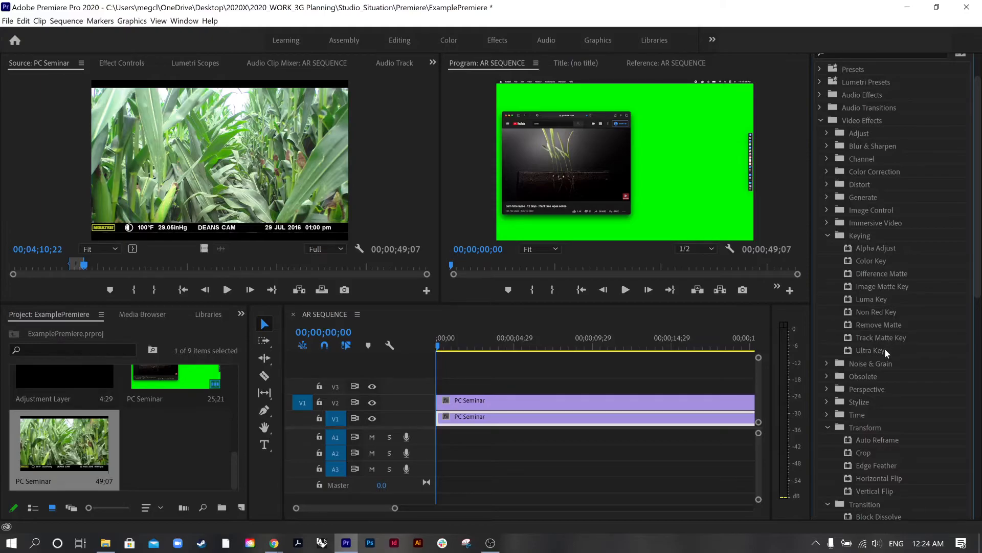
pyautogui.moveTo(881, 350); pyautogui.dragTo(510, 401)
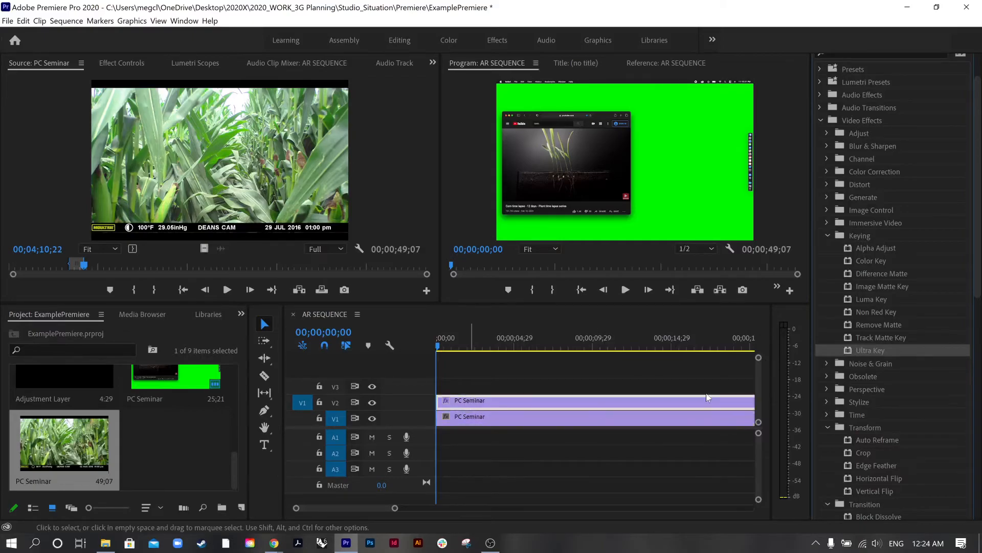
# Step: Set the V2 clip's Ultra Key color by sampling the green background in the Program monitor
pyautogui.click(504, 397)
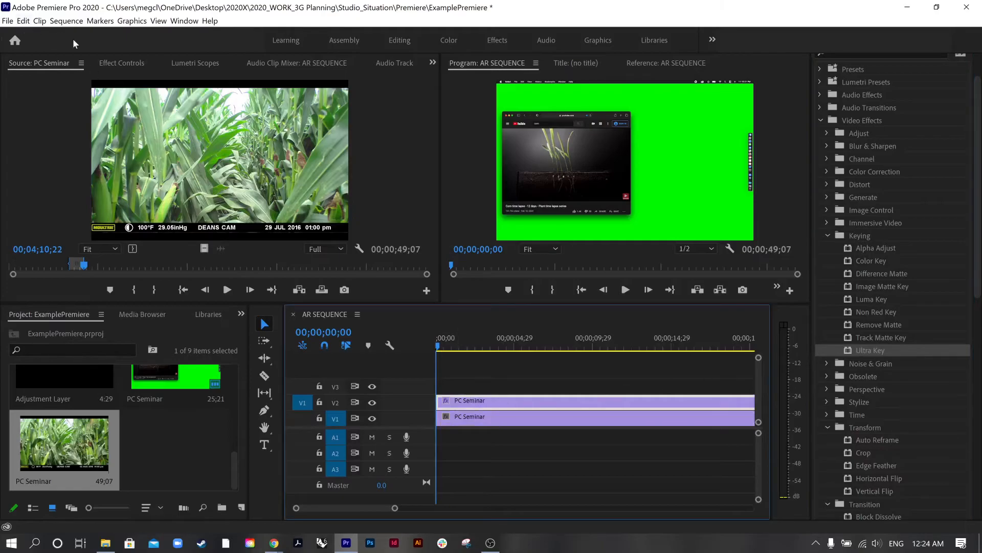
pyautogui.click(115, 62)
pyautogui.scroll(-2, 92, 254)
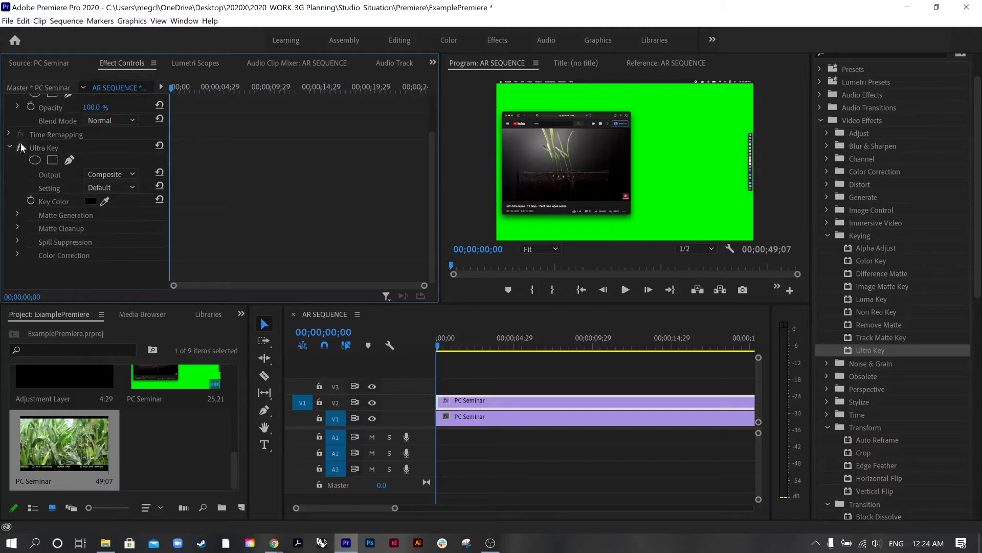
pyautogui.click(104, 201)
pyautogui.click(691, 185)
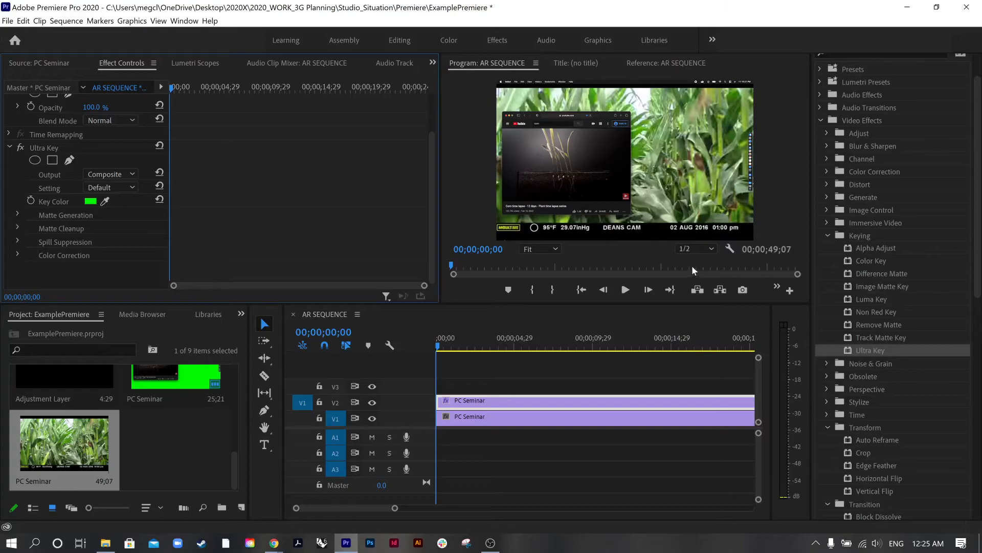
# Step: Preview the keyed composite by playing and scrubbing AR SEQUENCE up to 00;00;18;25
pyautogui.click(438, 346)
pyautogui.press('space')
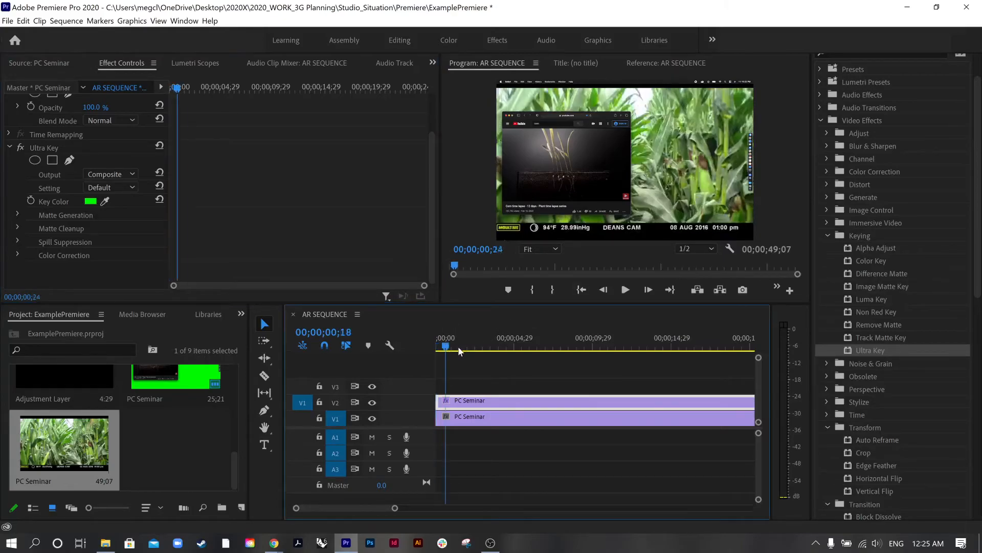
pyautogui.moveTo(508, 349); pyautogui.dragTo(510, 350)
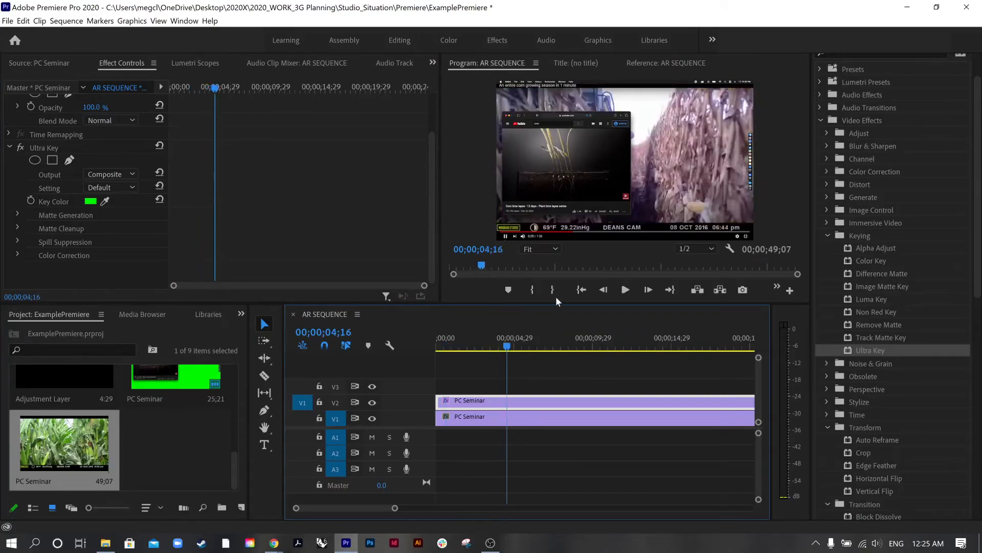
pyautogui.click(625, 289)
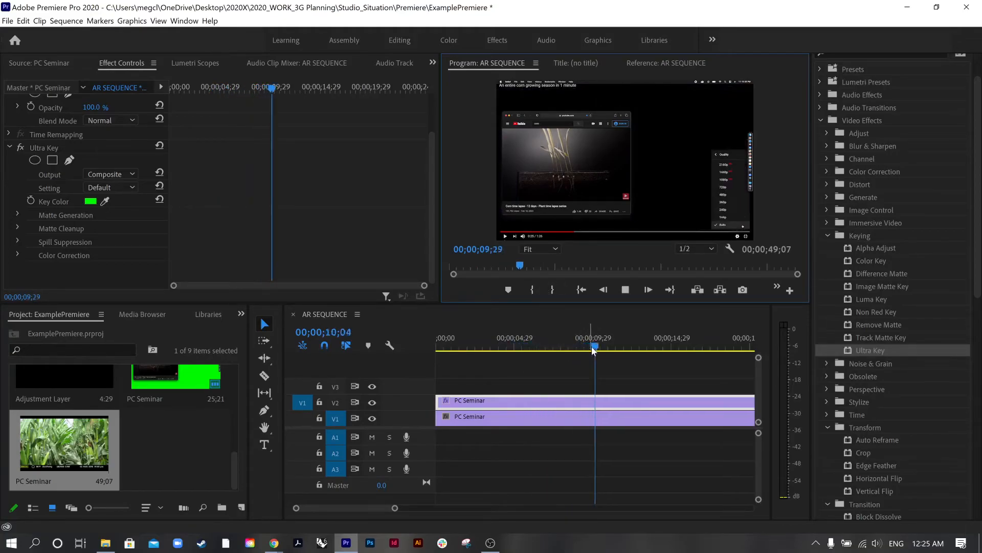
pyautogui.click(609, 347)
pyautogui.moveTo(608, 347); pyautogui.dragTo(732, 360)
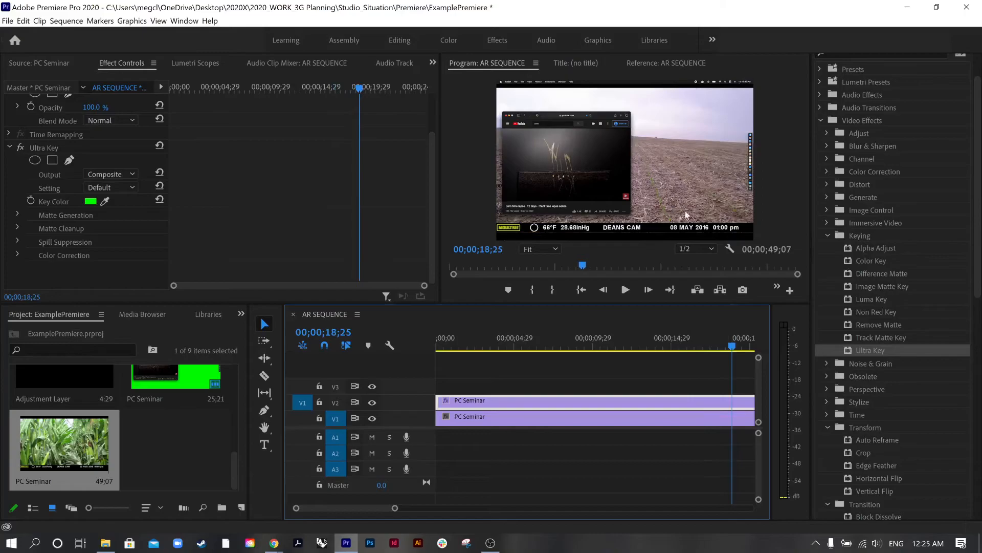
# Step: Trim the V1 cornfield clip's start to 00;00;18;25, shift it back to the sequence start, and preview the composite
pyautogui.click(594, 417)
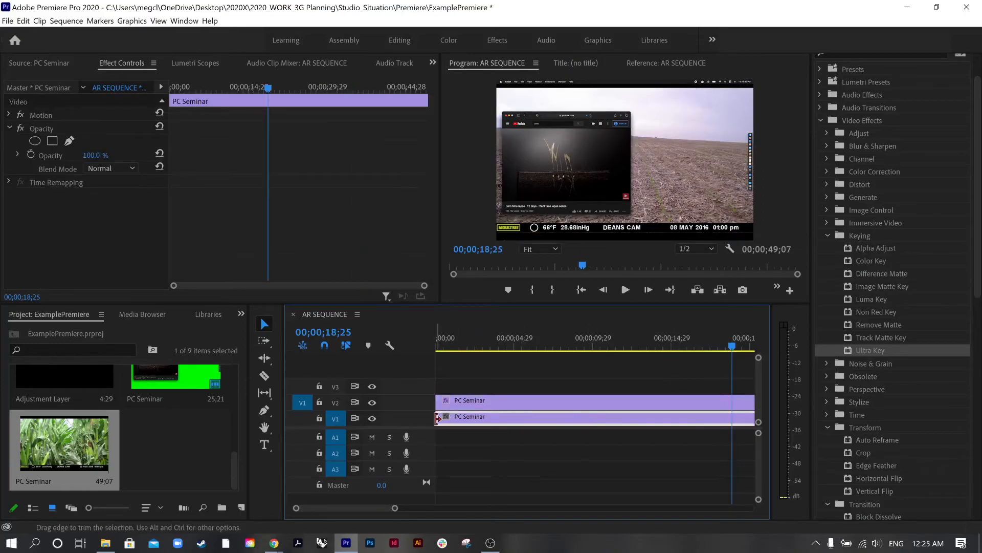
pyautogui.moveTo(438, 417)
pyautogui.mouseDown()
pyautogui.moveTo(744, 416)
pyautogui.moveTo(450, 420)
pyautogui.mouseUp()
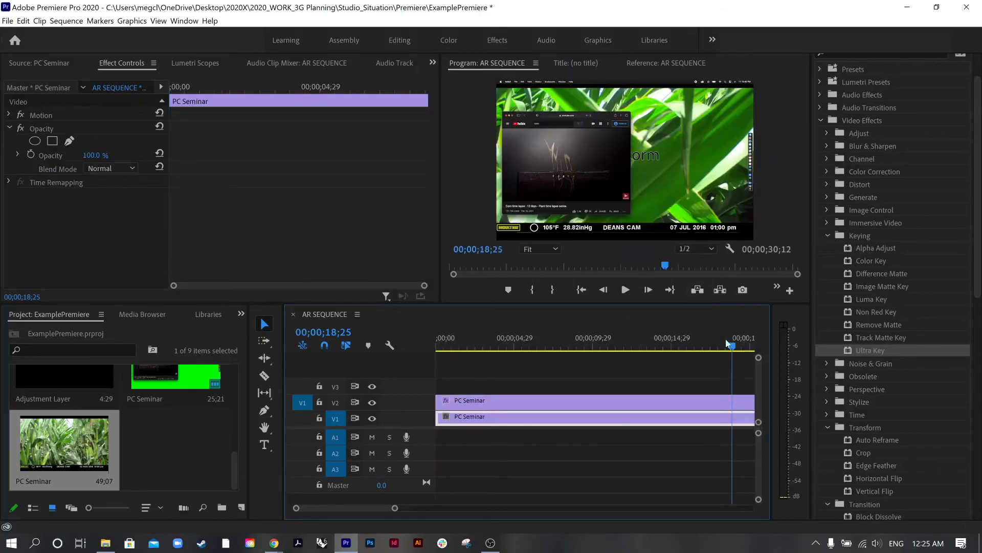
pyautogui.moveTo(536, 337); pyautogui.dragTo(455, 340)
pyautogui.click(622, 289)
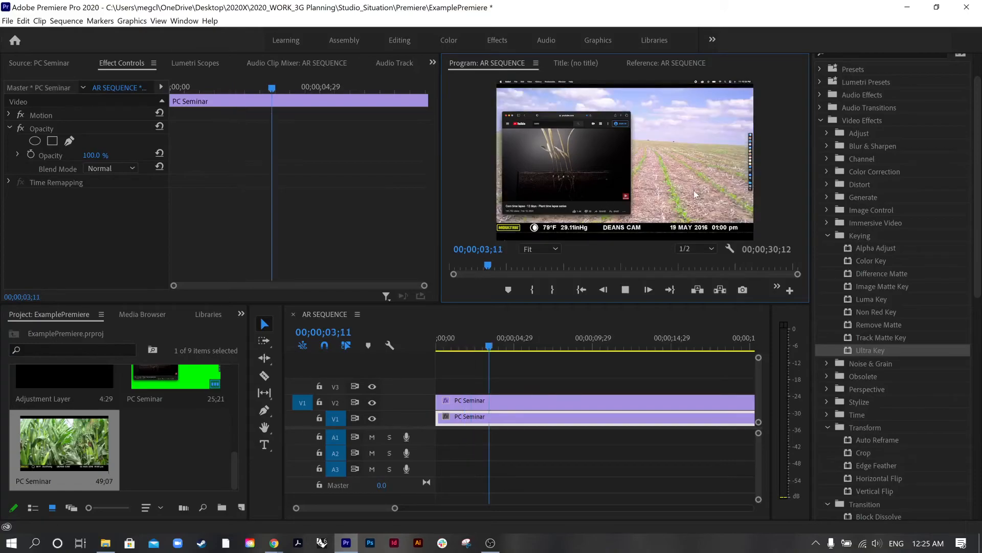
pyautogui.click(631, 290)
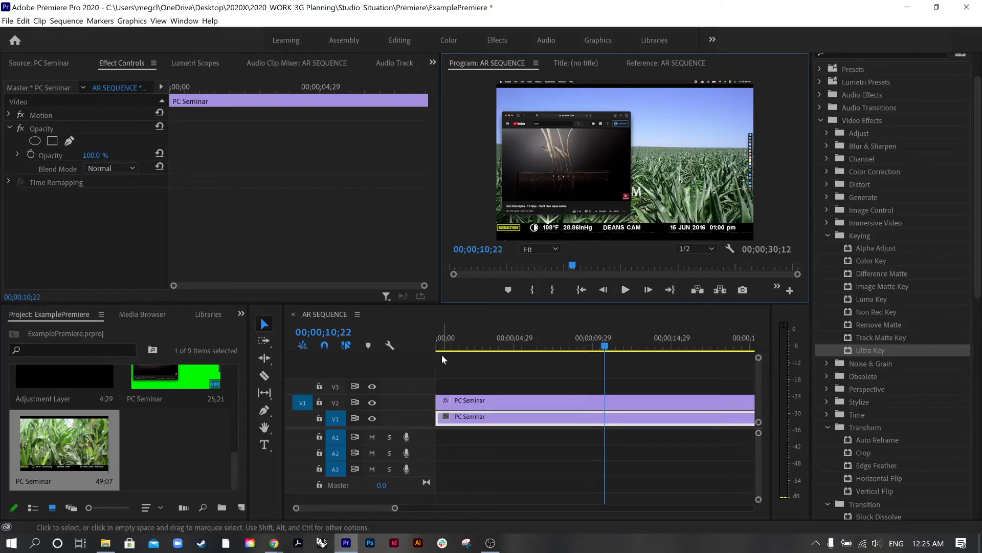
# Step: Browse the Keying, Color Correction, Blur & Sharpen and Adjust categories of the video effects
pyautogui.scroll(2, 188, 452)
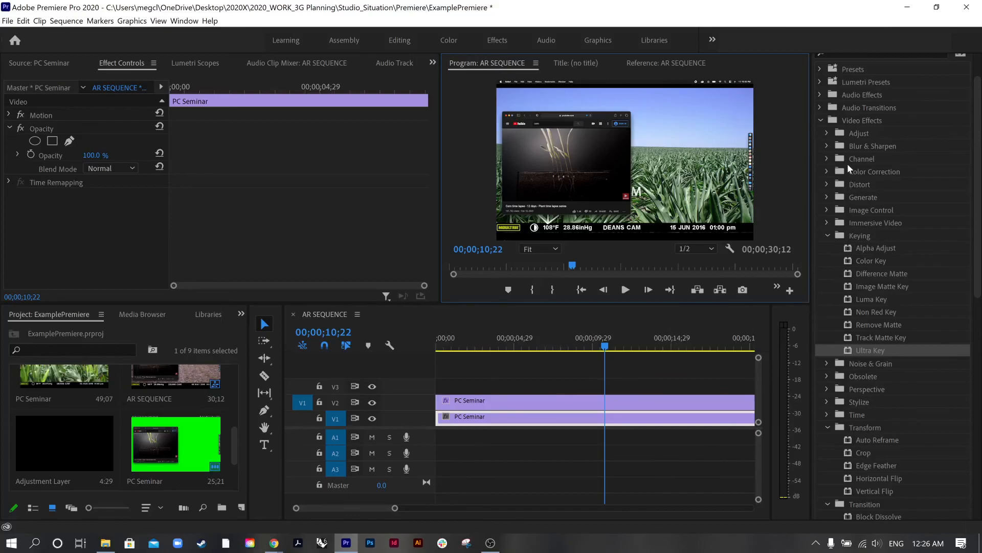
pyautogui.click(828, 235)
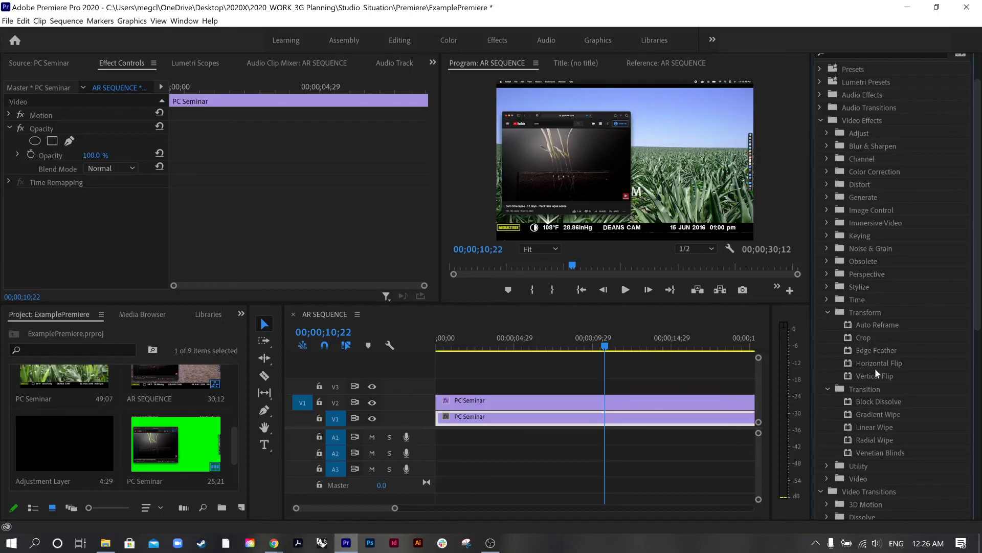
pyautogui.click(828, 388)
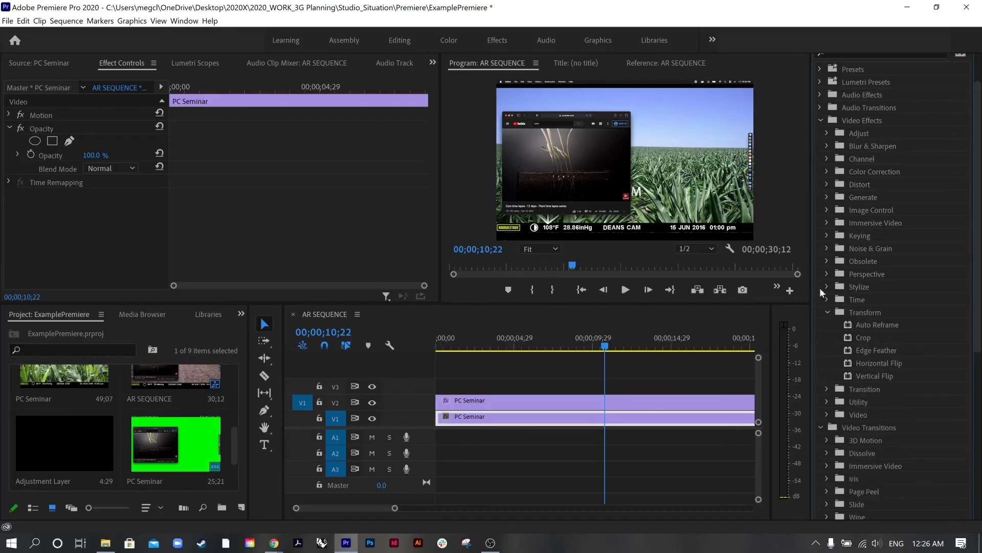
pyautogui.click(827, 235)
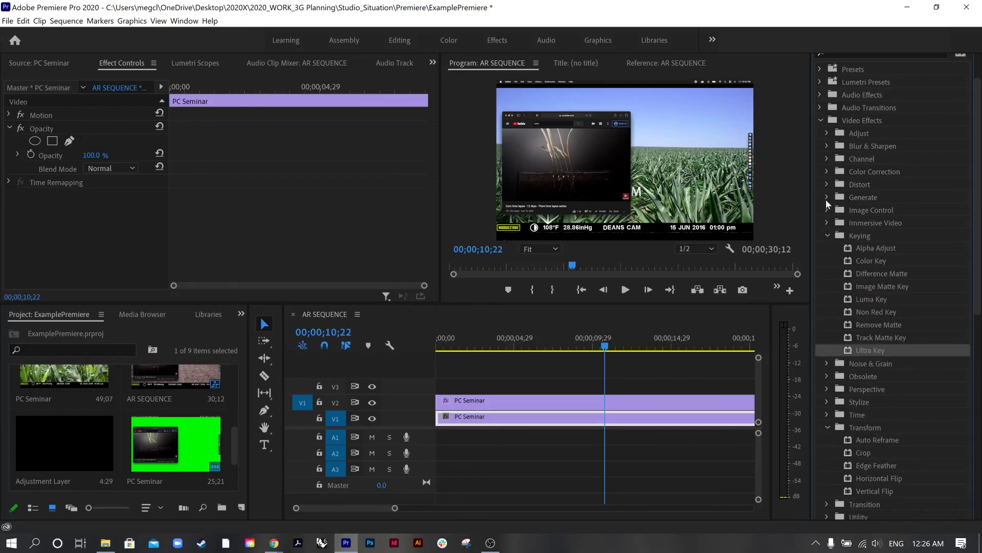
pyautogui.click(826, 171)
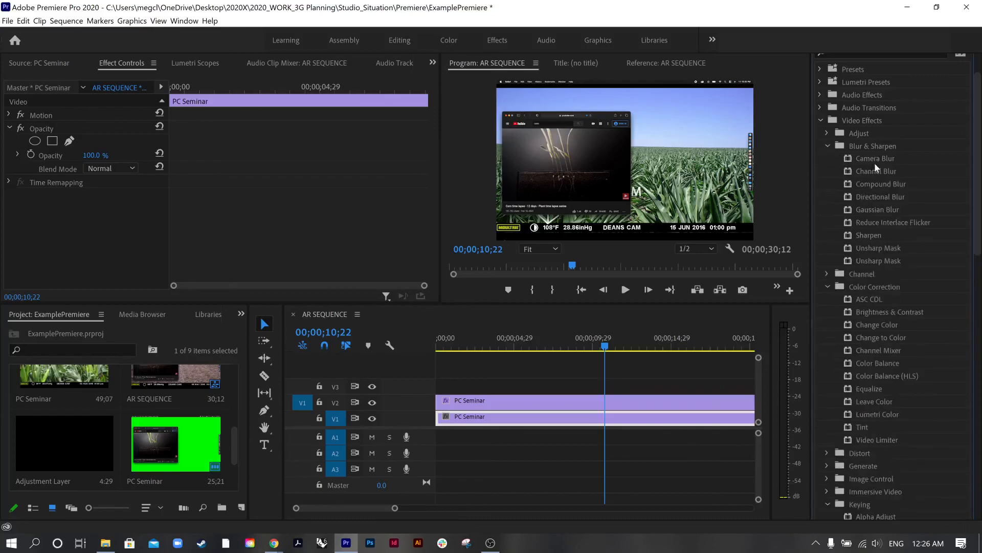
pyautogui.click(828, 145)
pyautogui.click(826, 132)
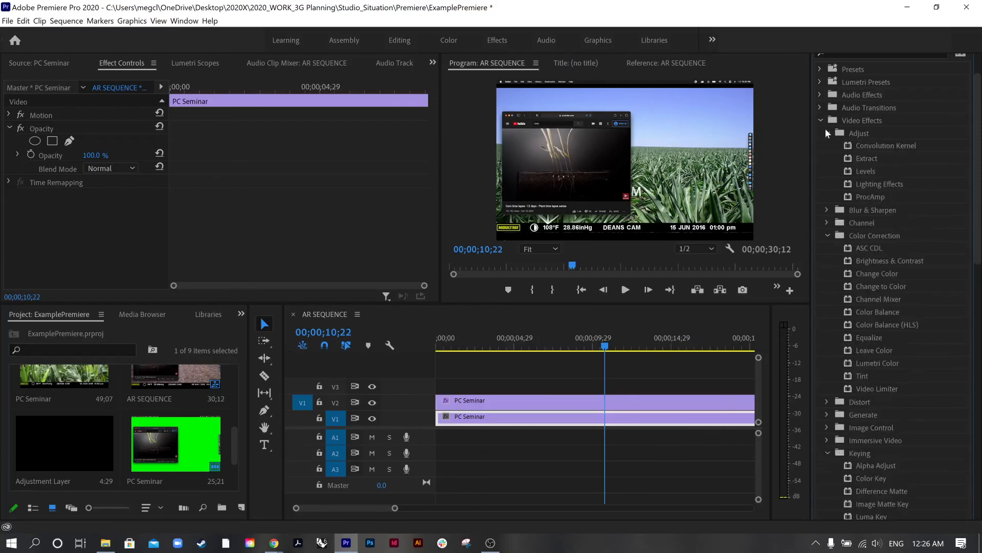